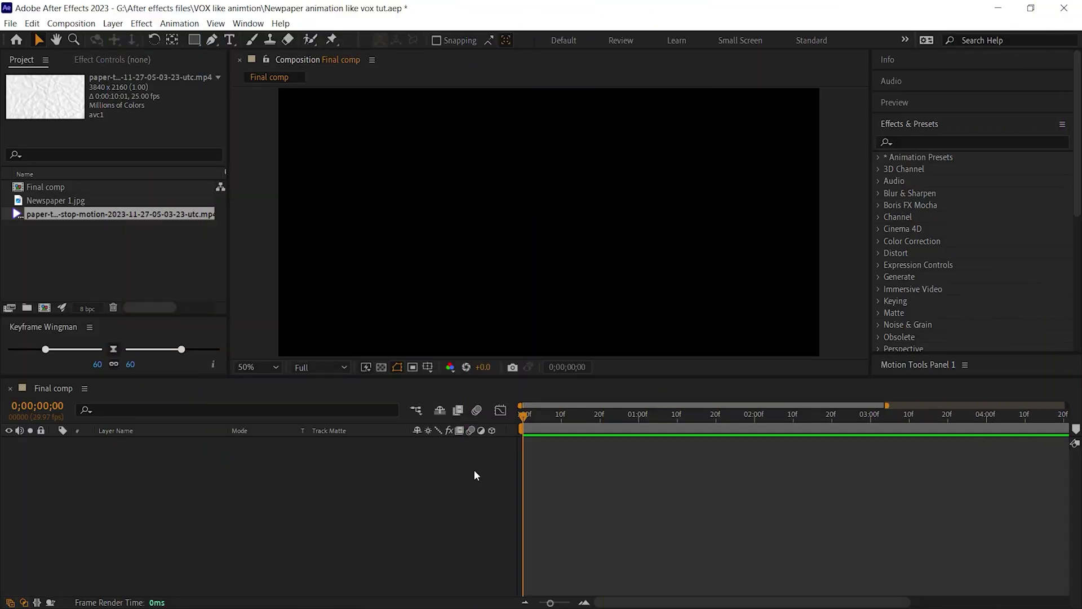
Step: Create a 1920×1500 composition named newspaper and place Newspaper 1.jpg inside it
click(77, 201)
click(77, 216)
click(64, 205)
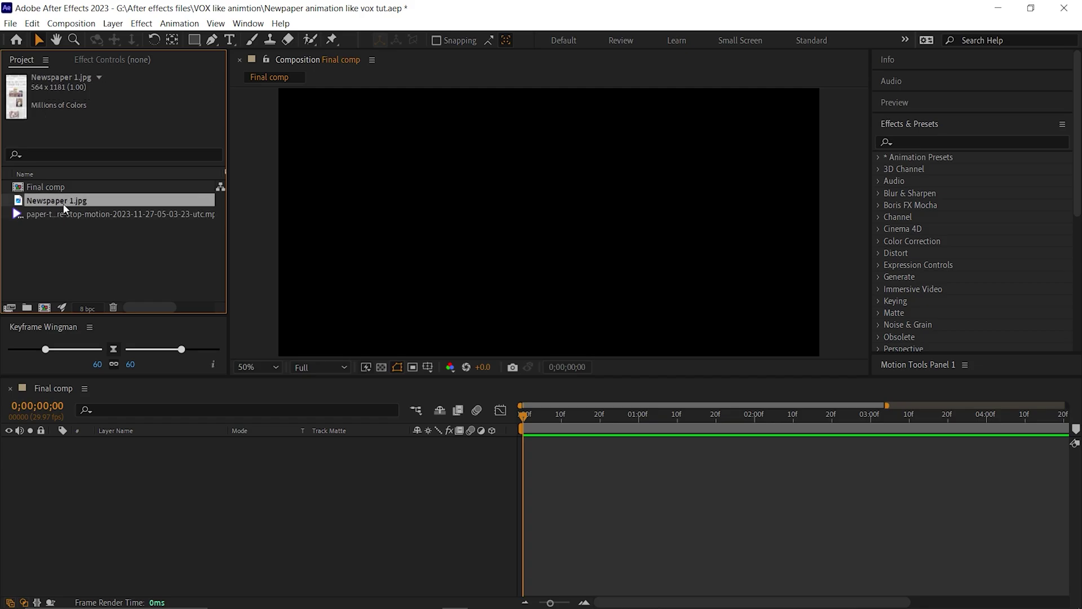
click(48, 304)
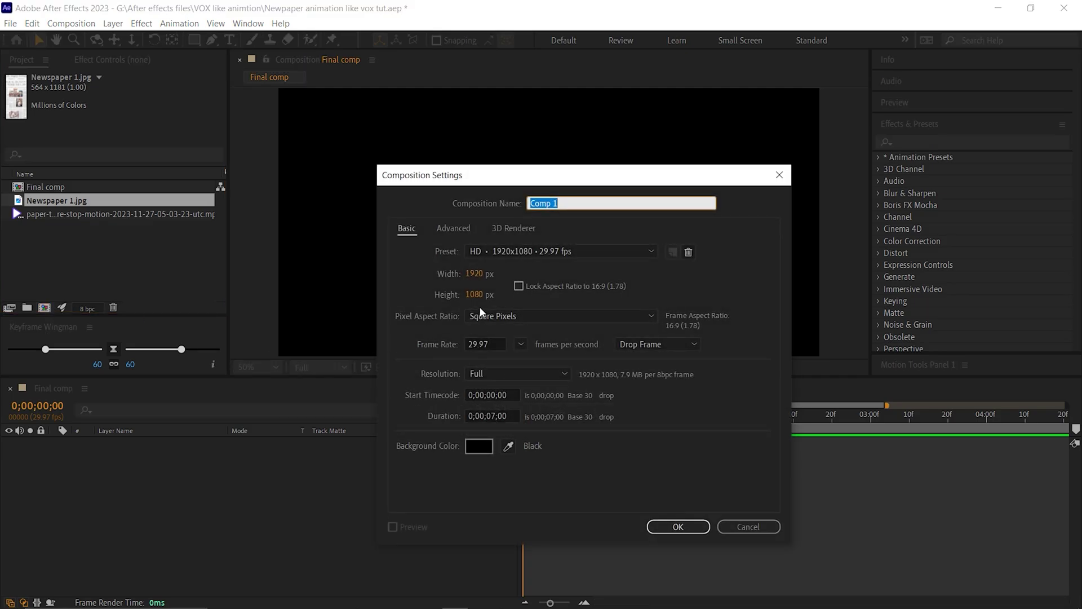
text(newspaper)
click(475, 294)
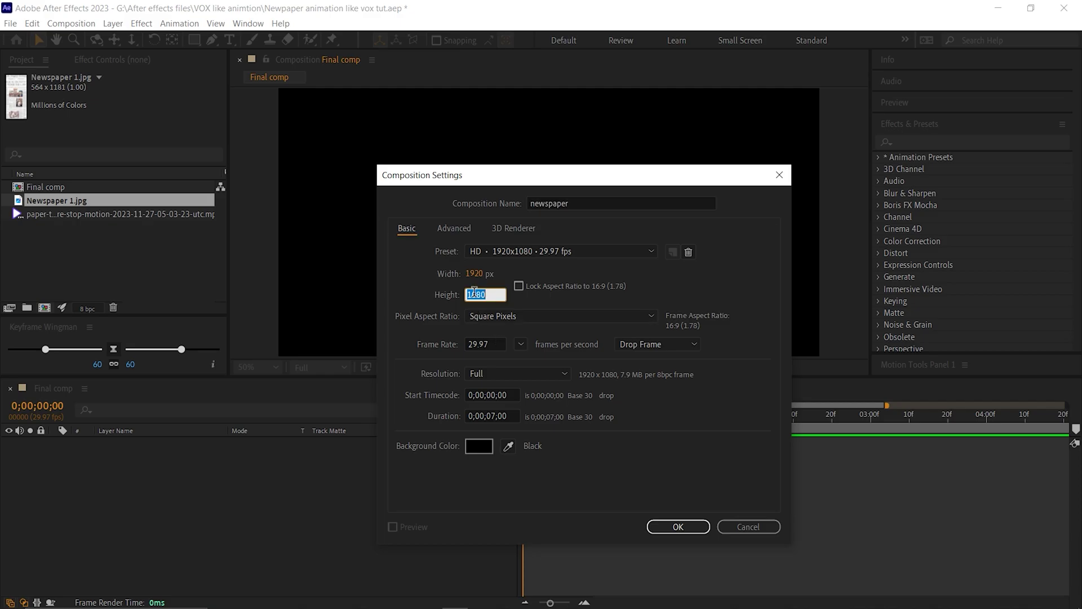
text(1500)
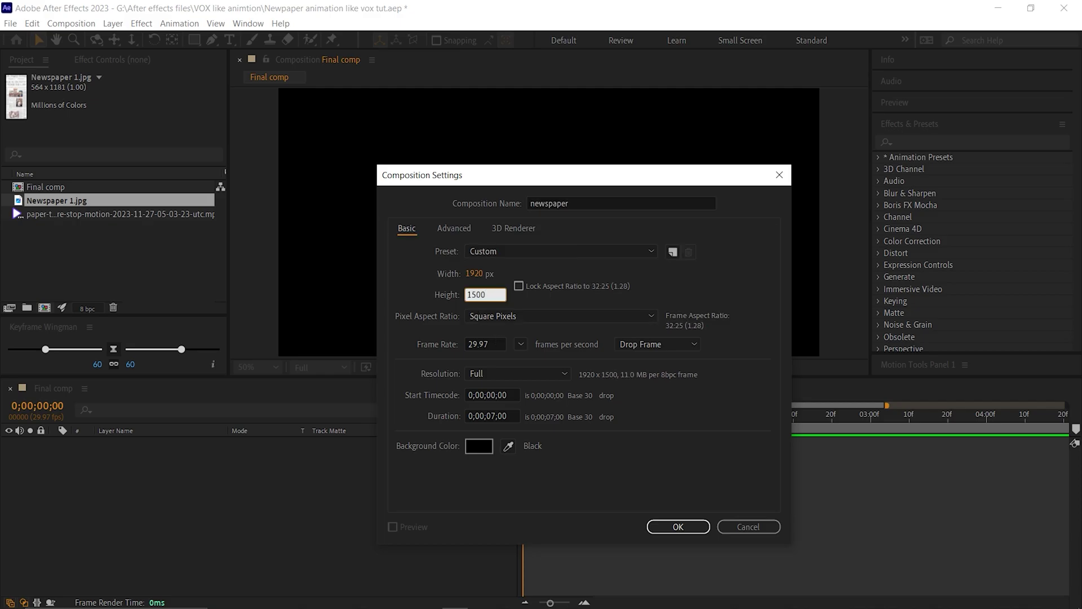
key(Return)
drag(66, 214, 543, 228)
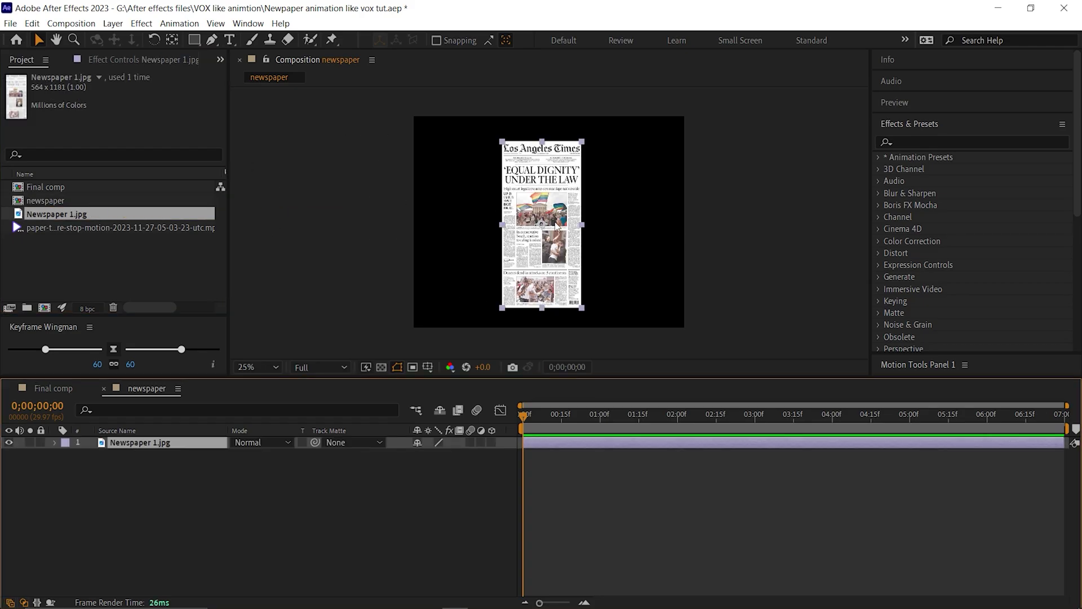
Step: Centre the newspaper layer horizontally and vertically in the comp with Align
click(916, 124)
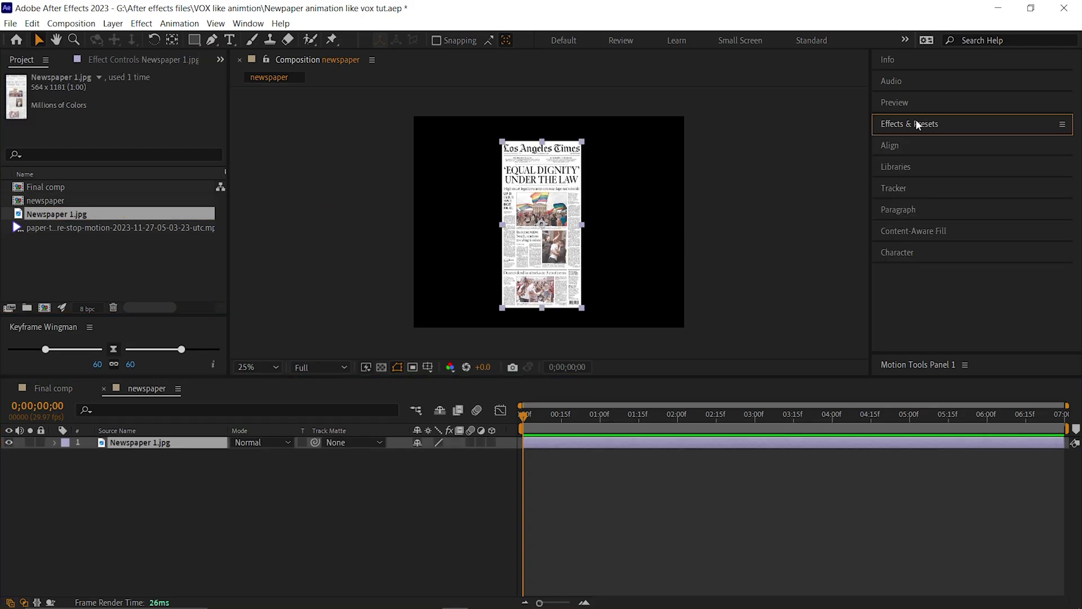
click(891, 145)
click(909, 180)
click(982, 181)
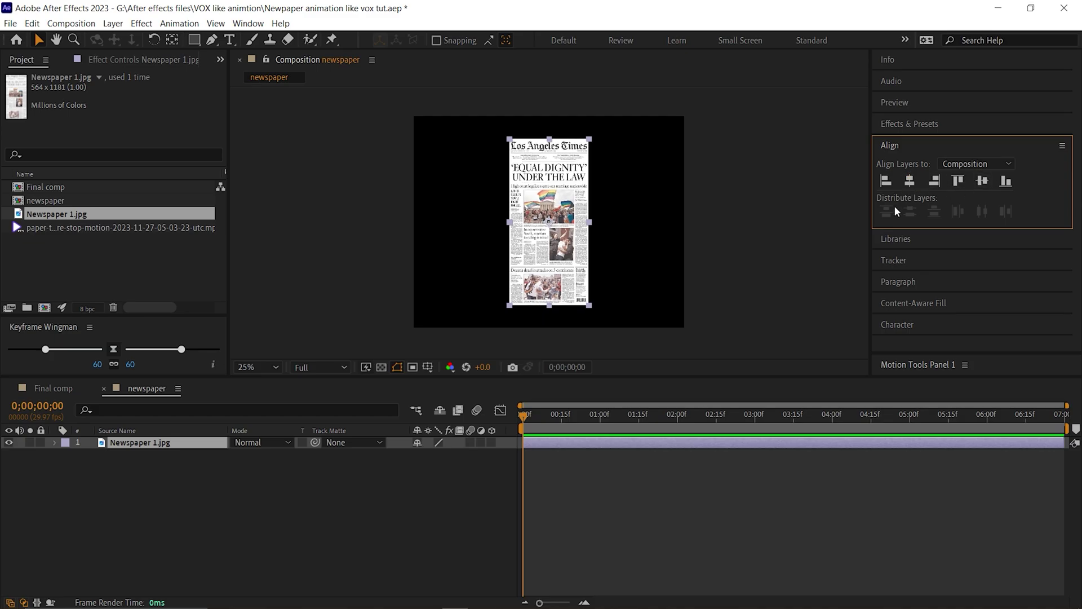
click(611, 255)
scroll(560, 178, up, 4)
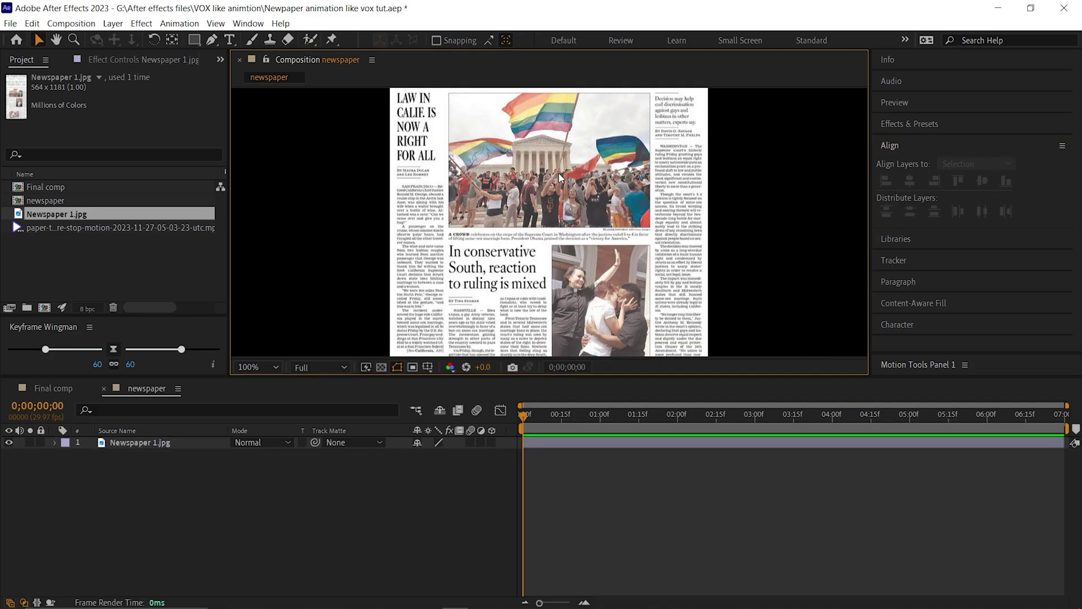
scroll(559, 178, down, 4)
click(560, 177)
Step: Apply CC Page Turn to the newspaper, curling from the Bottom Left Corner
click(904, 124)
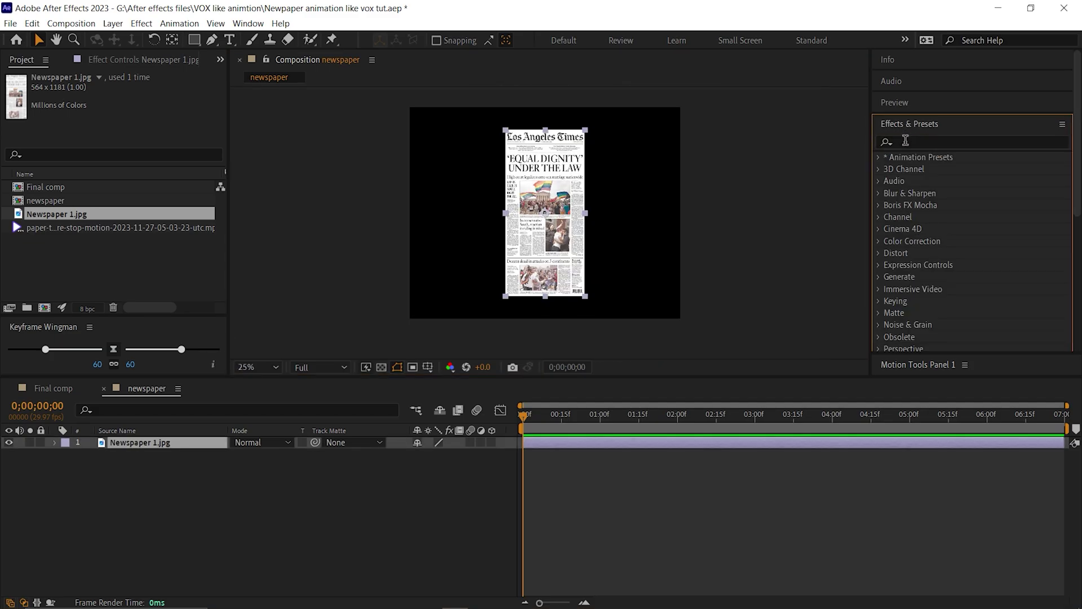
click(898, 144)
text(cc pa)
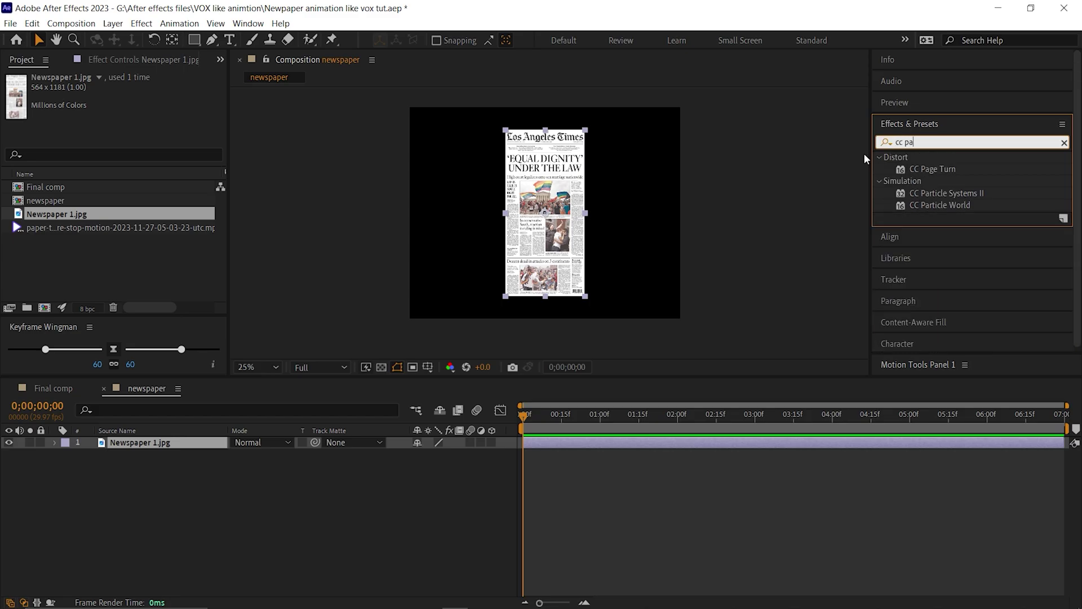
double_click(946, 169)
click(168, 101)
click(204, 160)
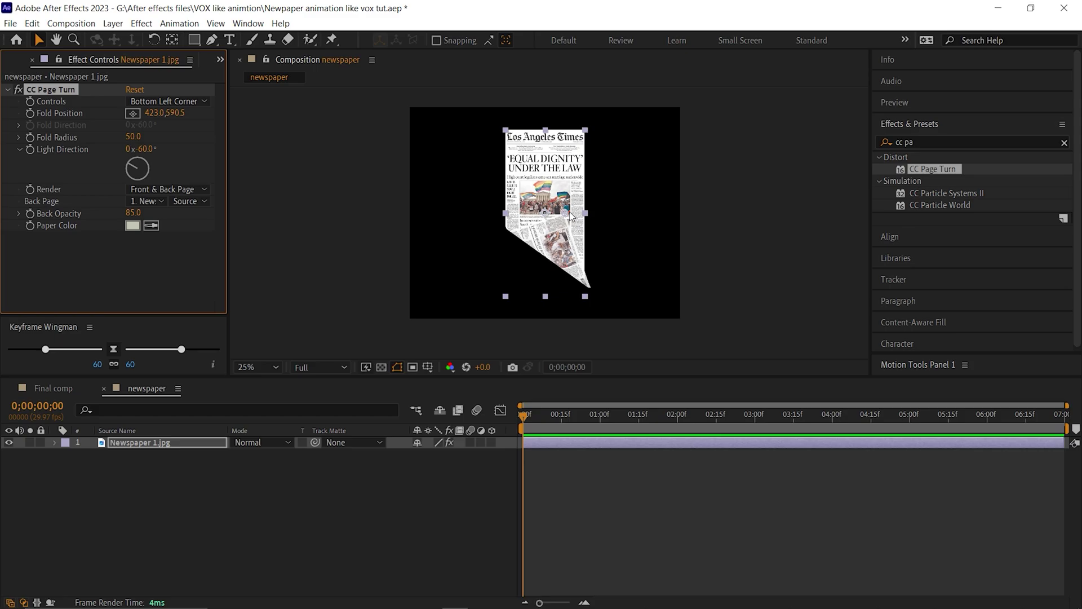
Step: Keyframe Fold Position flat at one second and curled toward the top right at frame 0
scroll(668, 427, up, 2)
drag(671, 419, 677, 419)
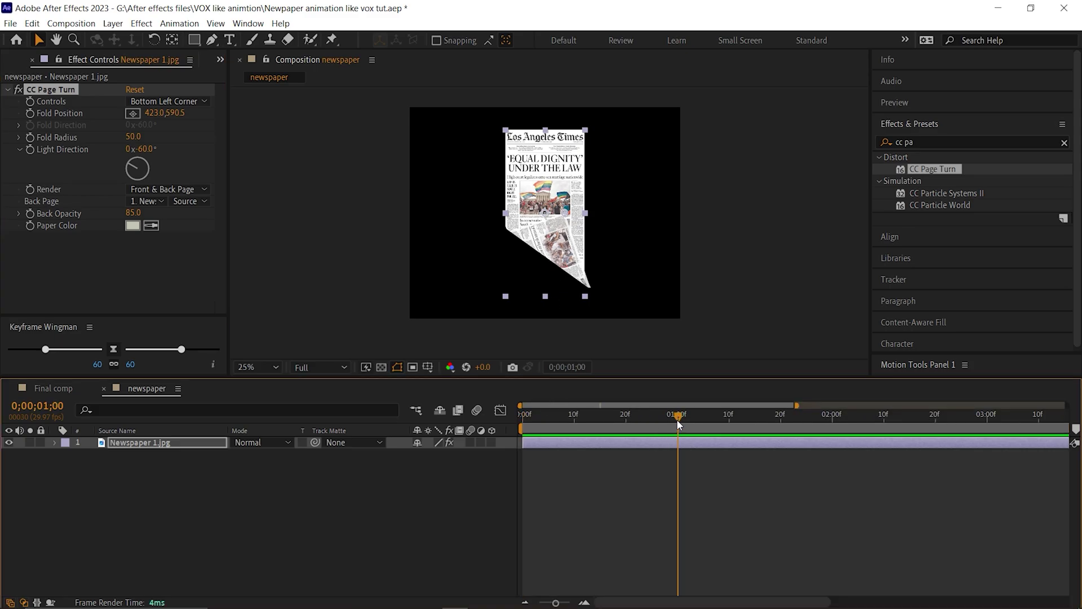
drag(566, 218, 488, 320)
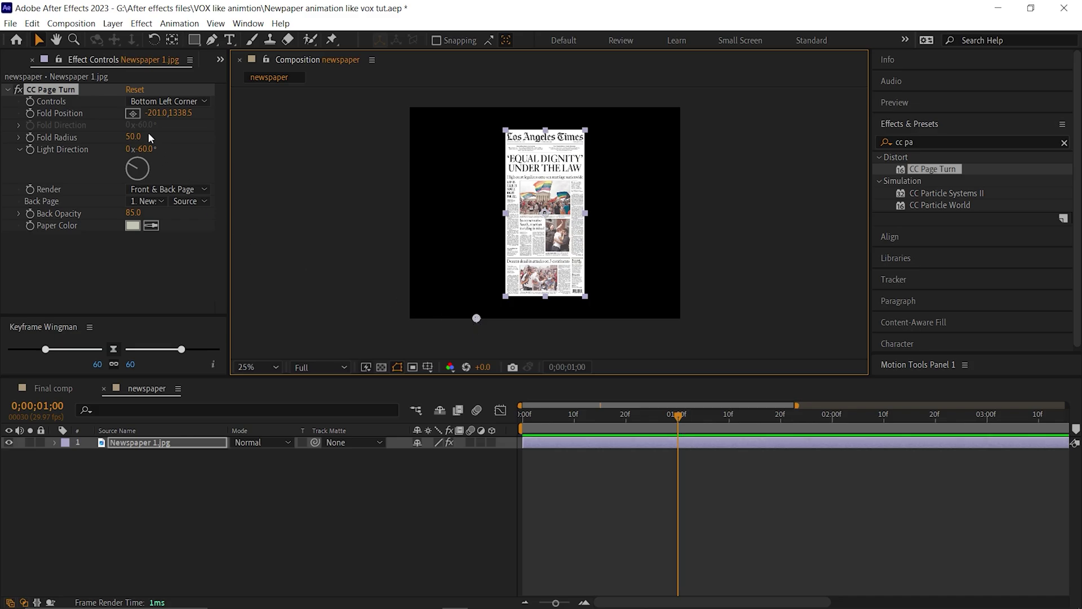
click(30, 113)
key(u)
key(Home)
drag(477, 318, 762, 68)
Step: Create a new pale red solid layer, Pale Red Solid 1
right_click(195, 528)
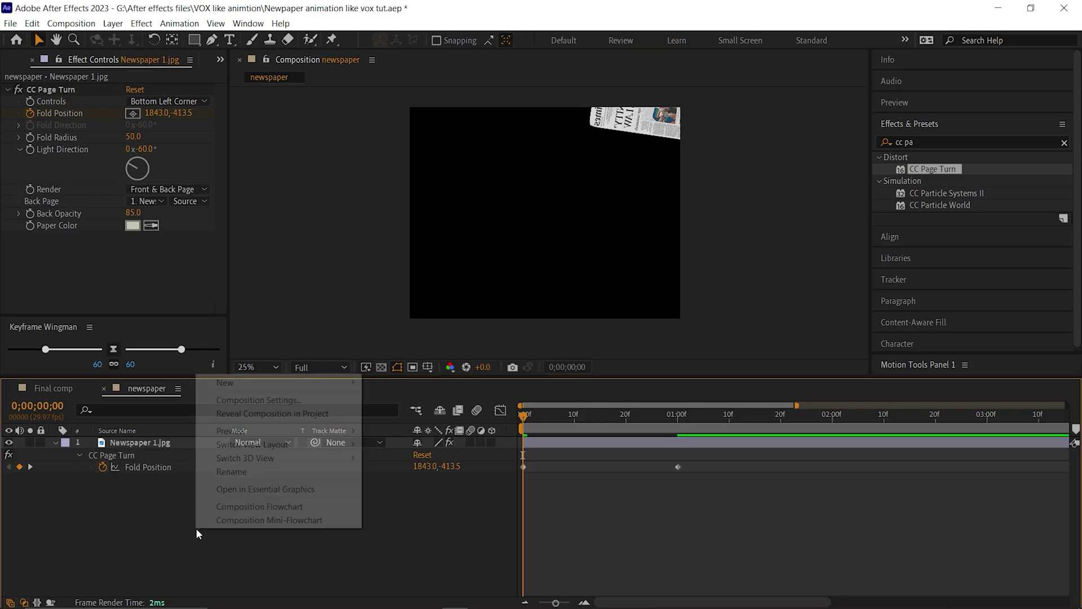
mouse_move(242, 384)
click(445, 415)
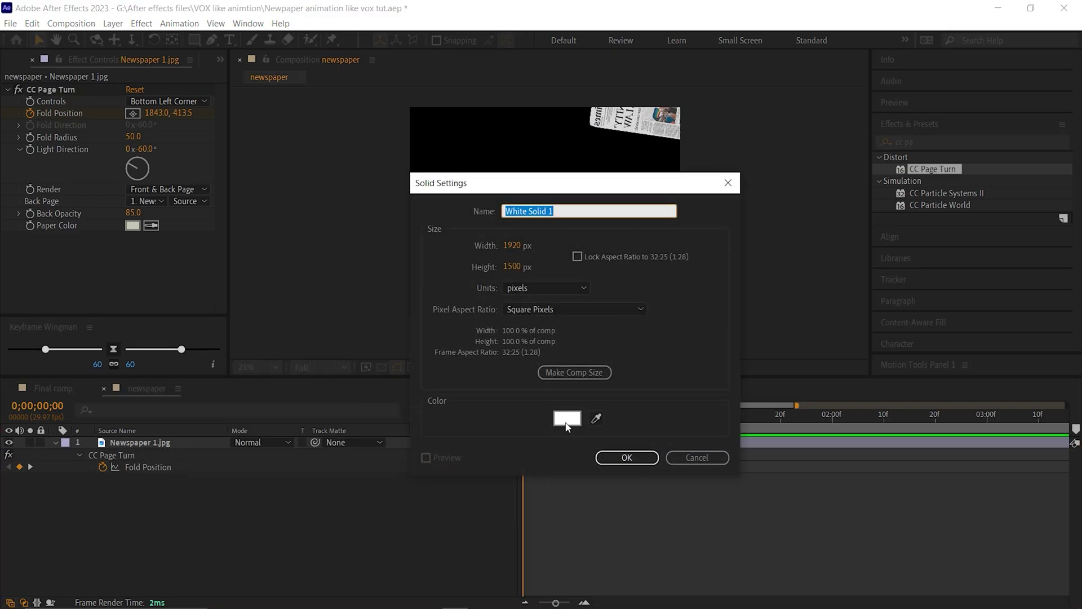
click(567, 418)
click(307, 406)
click(642, 372)
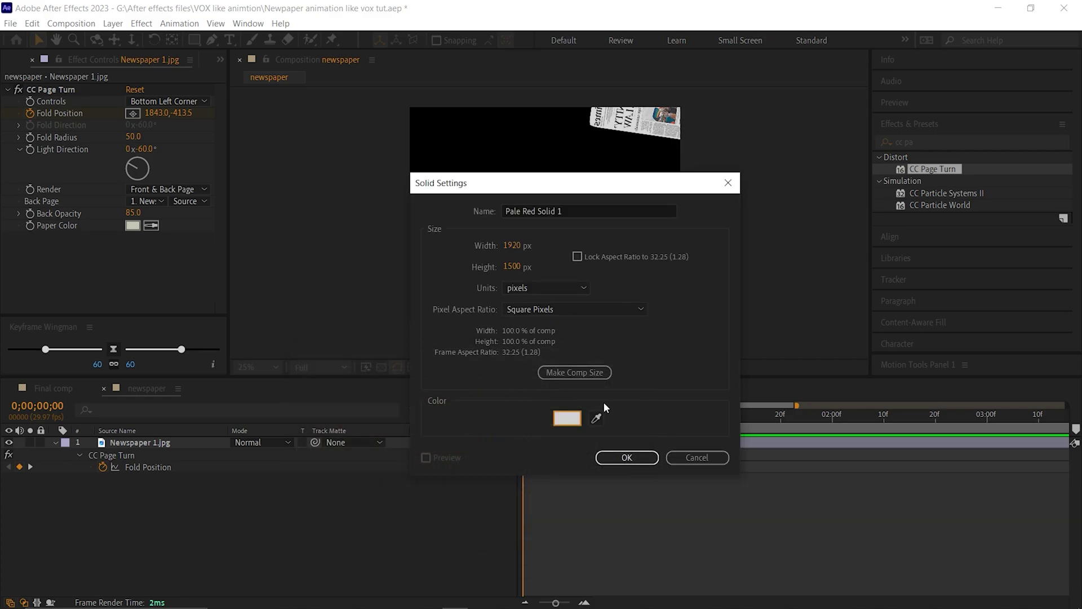
click(628, 458)
Step: Hide Pale Red Solid 1 and move it below the newspaper layer
click(595, 417)
drag(594, 419, 591, 418)
click(8, 442)
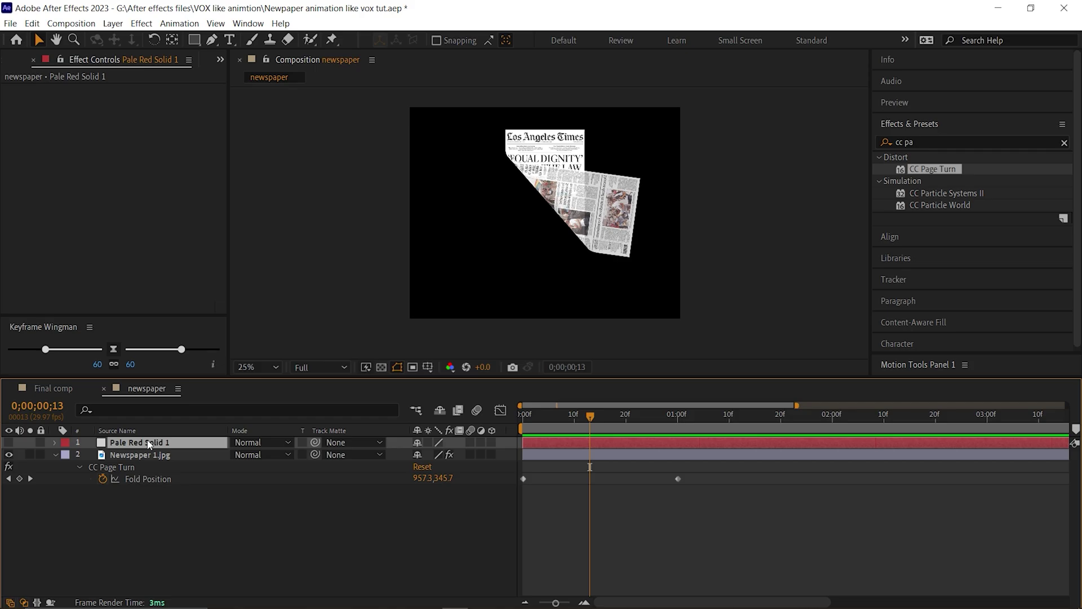
drag(149, 444, 145, 504)
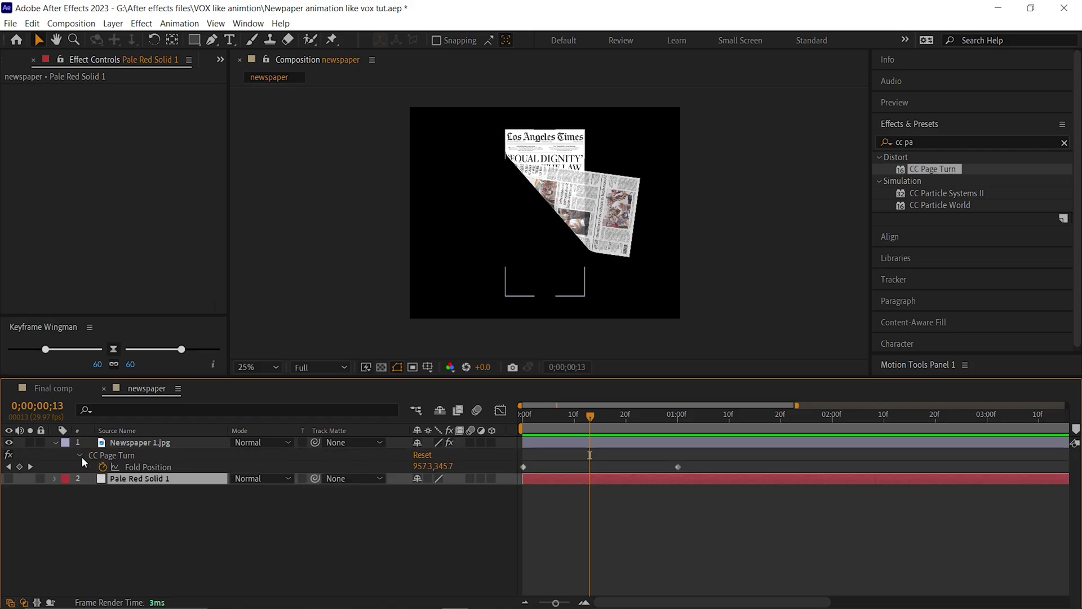
click(55, 442)
Step: Set CC Page Turn's Back Page to Pale Red Solid 1
click(143, 445)
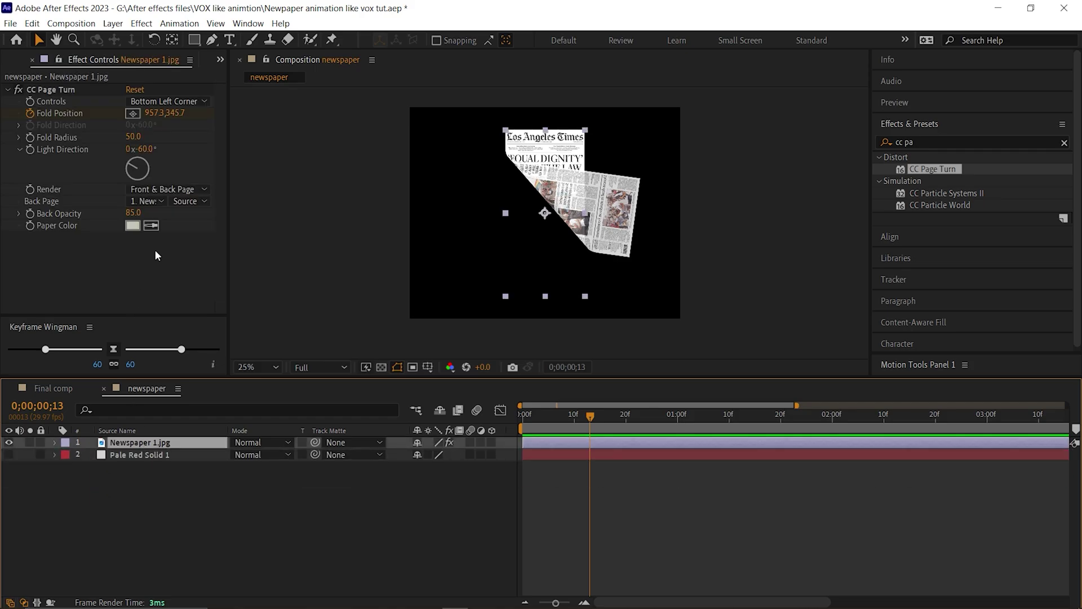
click(32, 200)
click(185, 201)
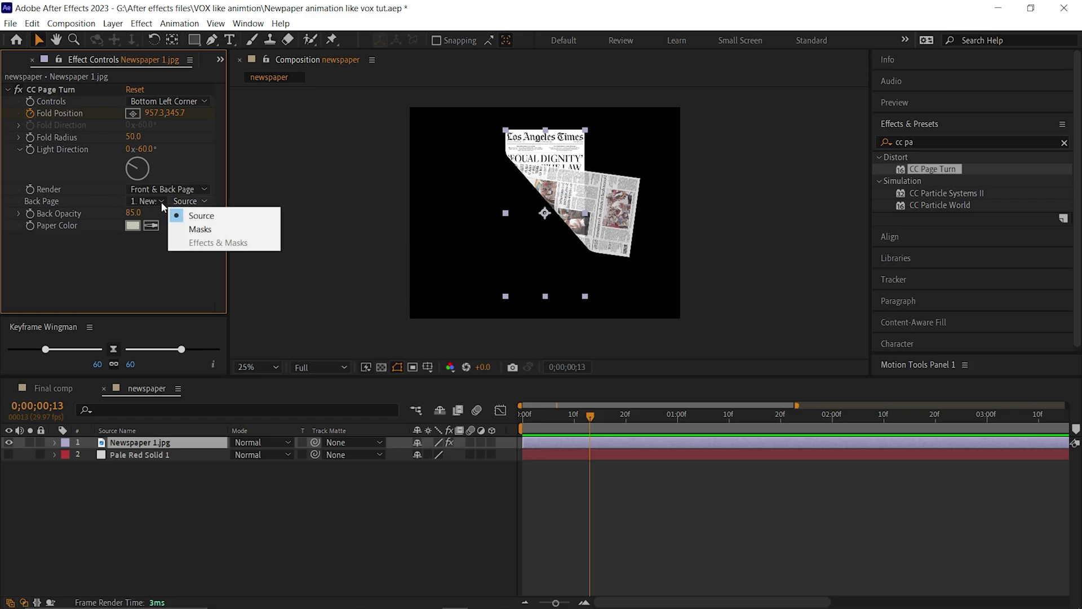
click(148, 201)
click(183, 249)
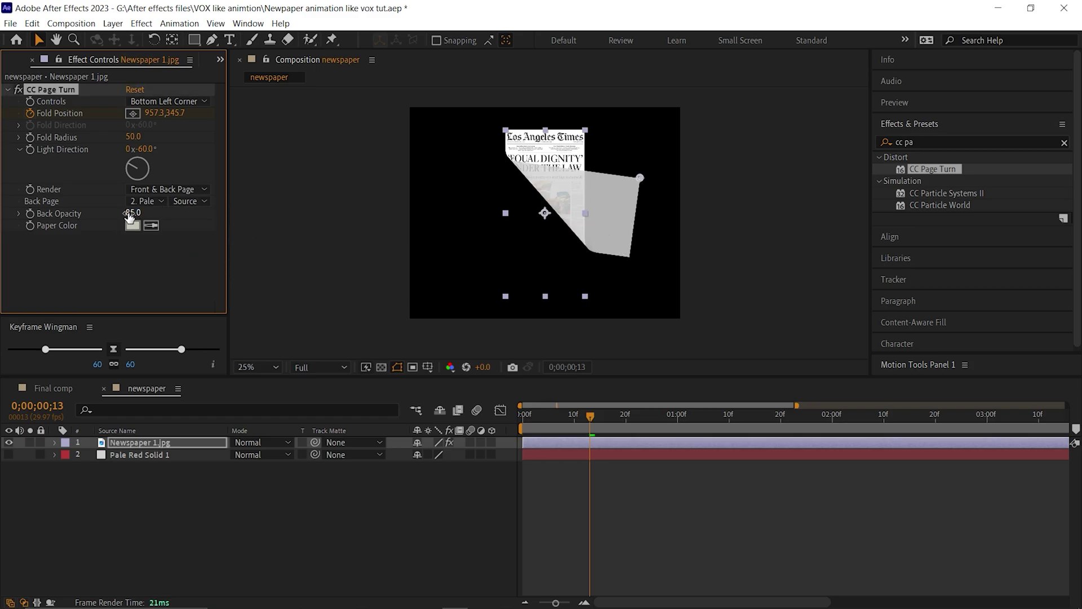
Step: Set CC Page Turn Back Opacity to 100 and Fold Radius to 273.7
drag(136, 212, 197, 213)
drag(583, 412, 528, 441)
drag(133, 137, 222, 141)
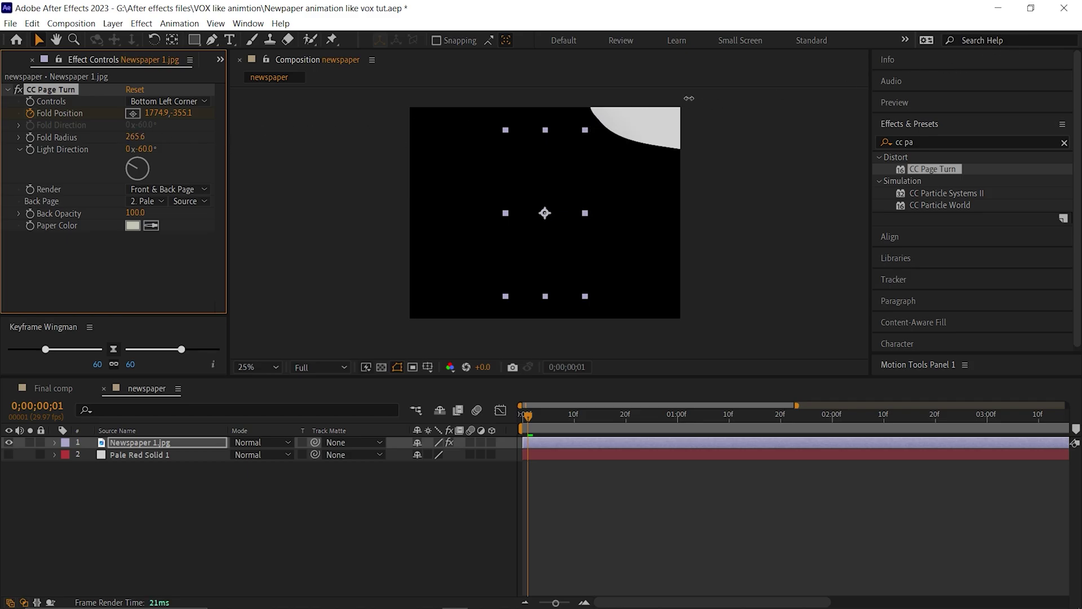
Step: Keyframe the newspaper's Opacity from 0% at frame 0 to 100% at frame 10
click(154, 445)
key(space)
key(t)
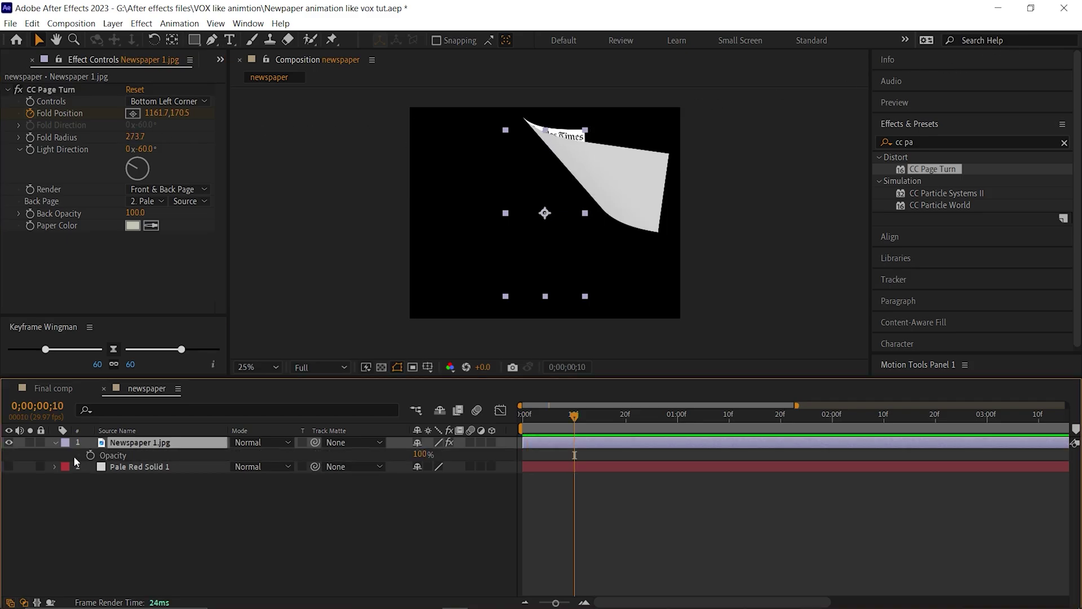
click(90, 455)
click(549, 417)
click(521, 417)
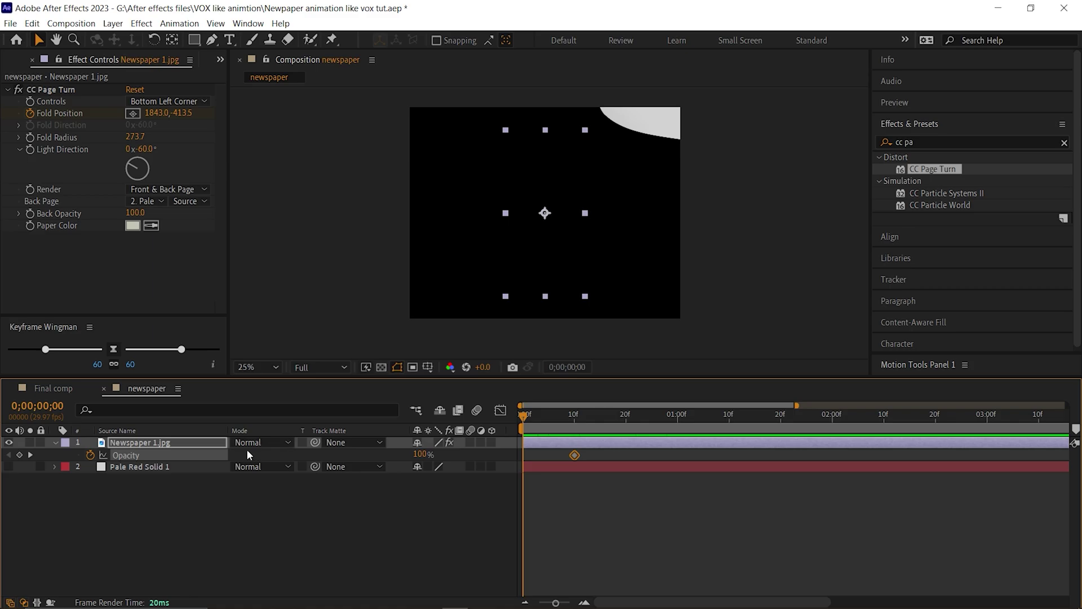
drag(421, 454, 345, 455)
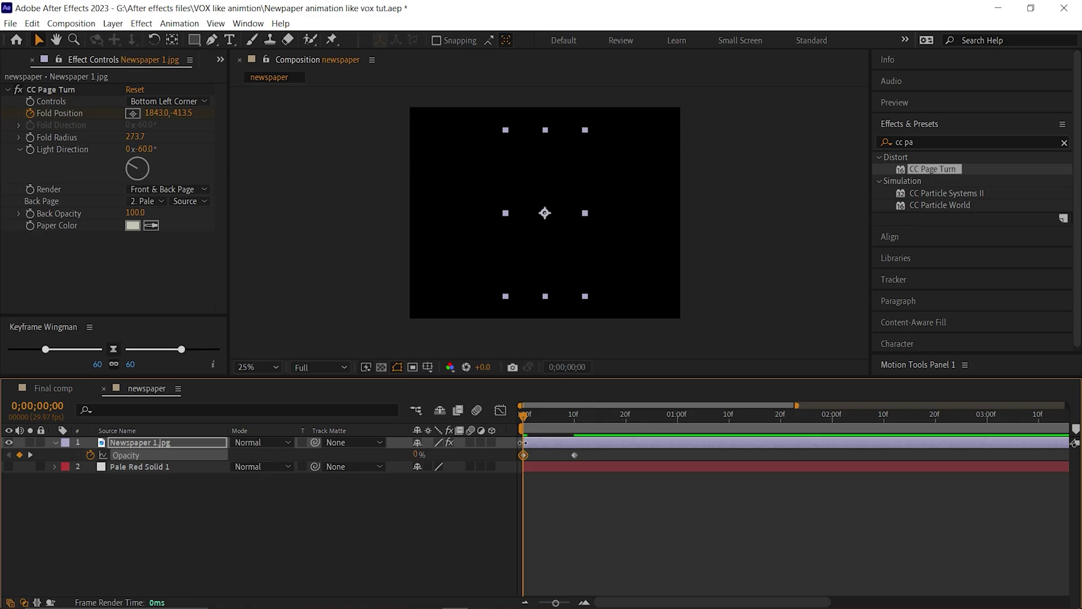
drag(517, 418, 691, 416)
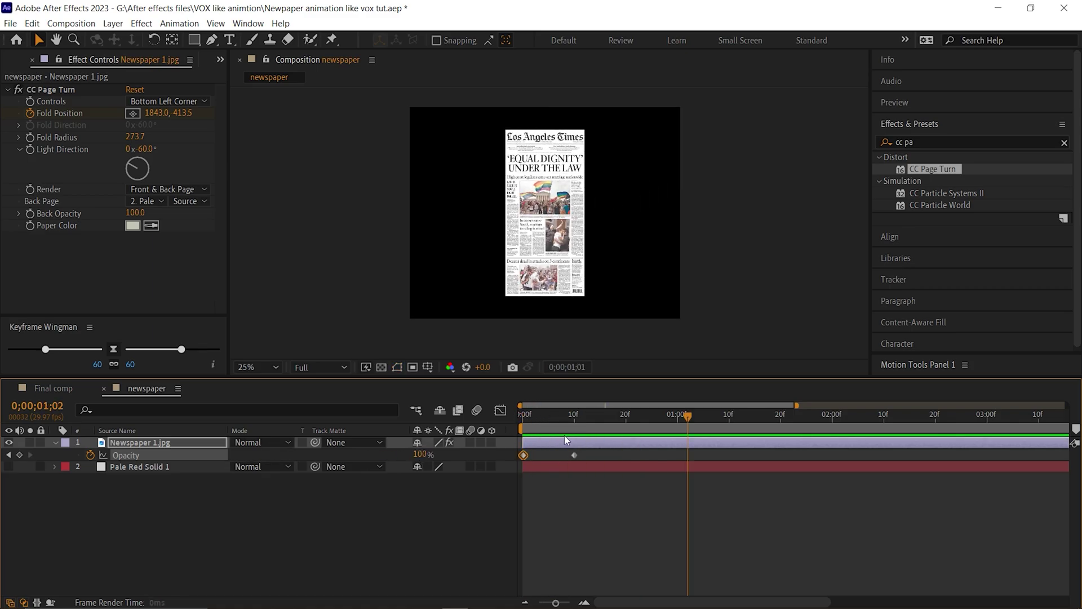
Step: Apply easy ease (F9) to both Fold Position keyframes and preview the page turn
key(u)
drag(710, 454, 497, 466)
key(F9)
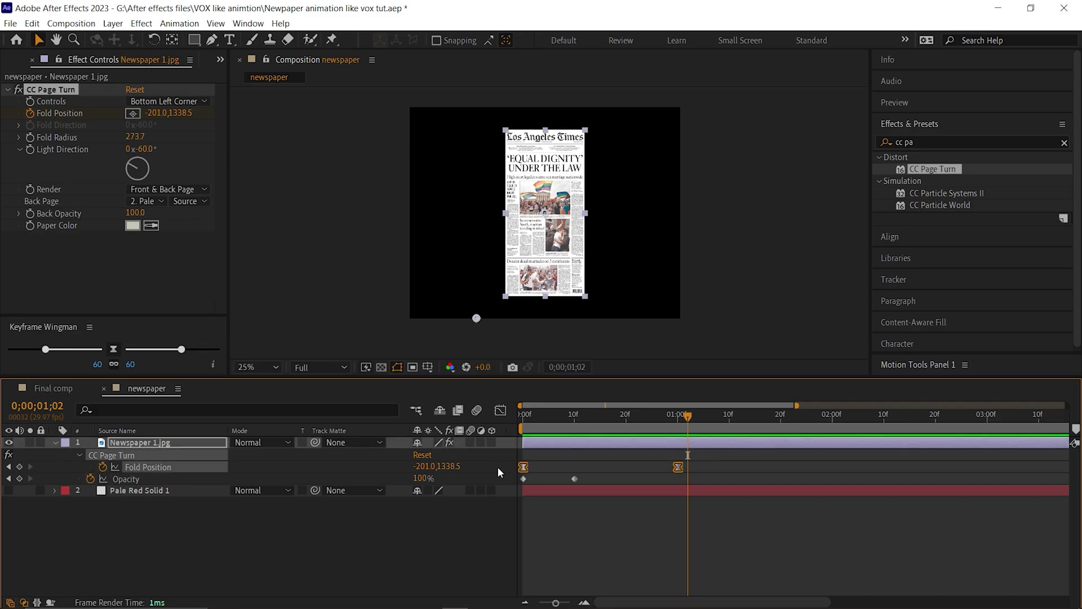
drag(657, 416, 616, 419)
key(space)
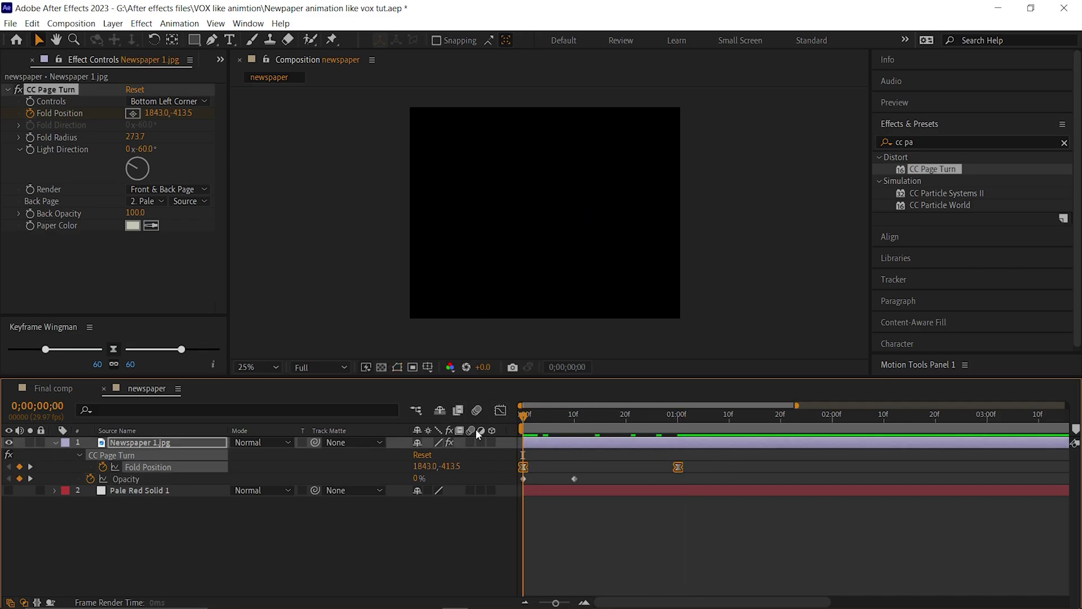
click(636, 423)
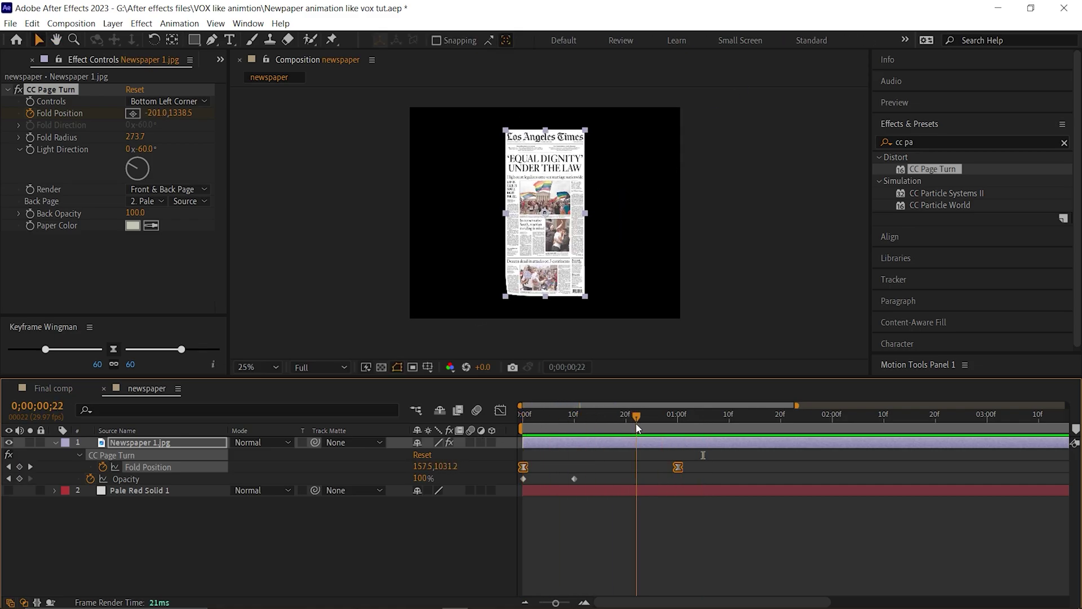
click(54, 444)
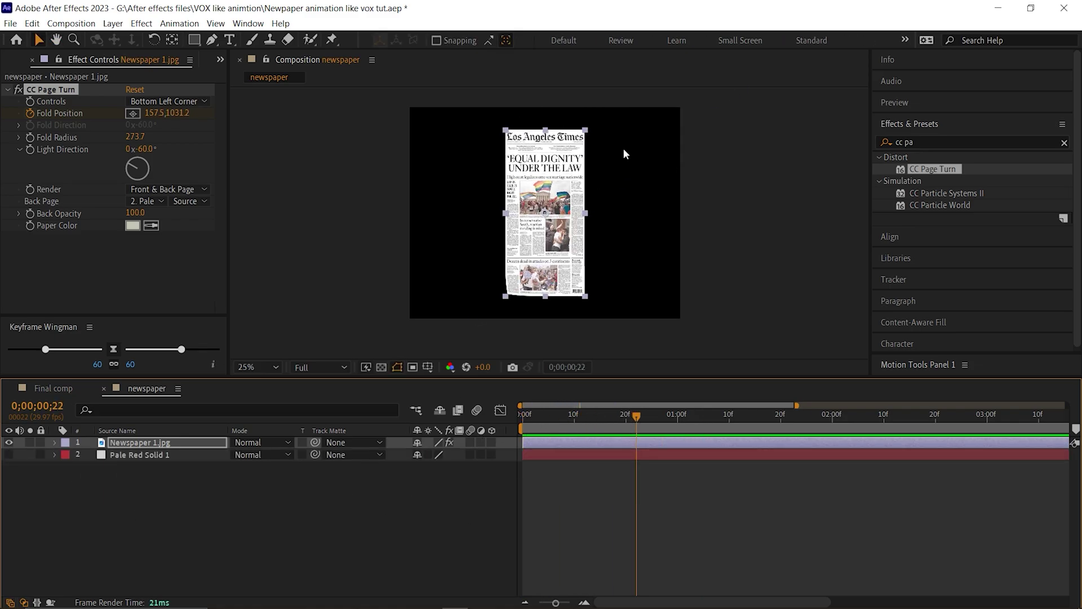
scroll(548, 150, up, 4)
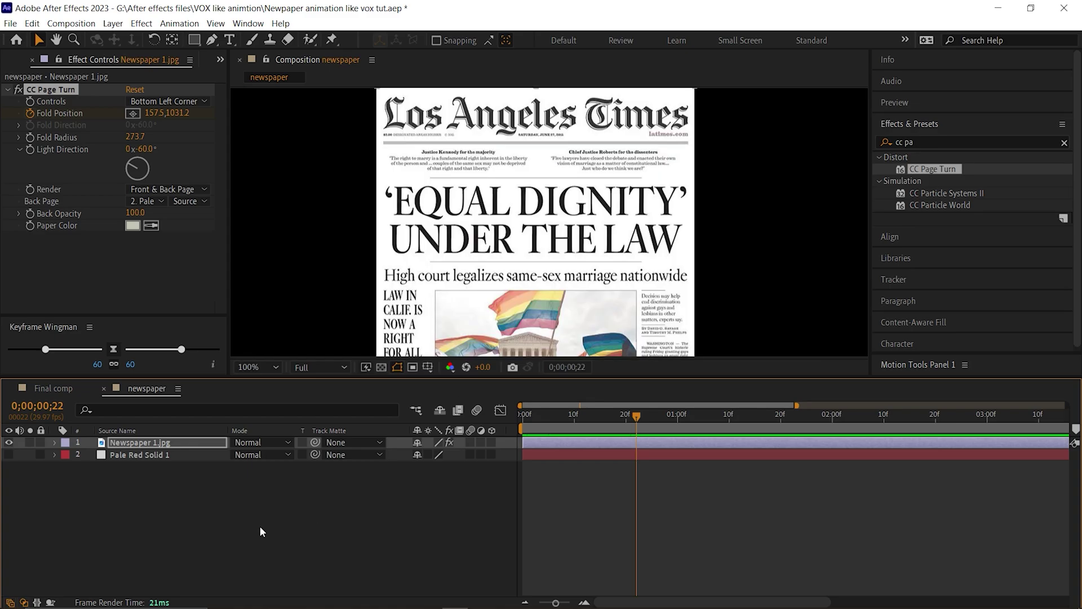
Step: Pen-draw two yellow strokes across the EQUAL DIGNITY and UNDER THE LAW headline lines
click(261, 531)
click(212, 39)
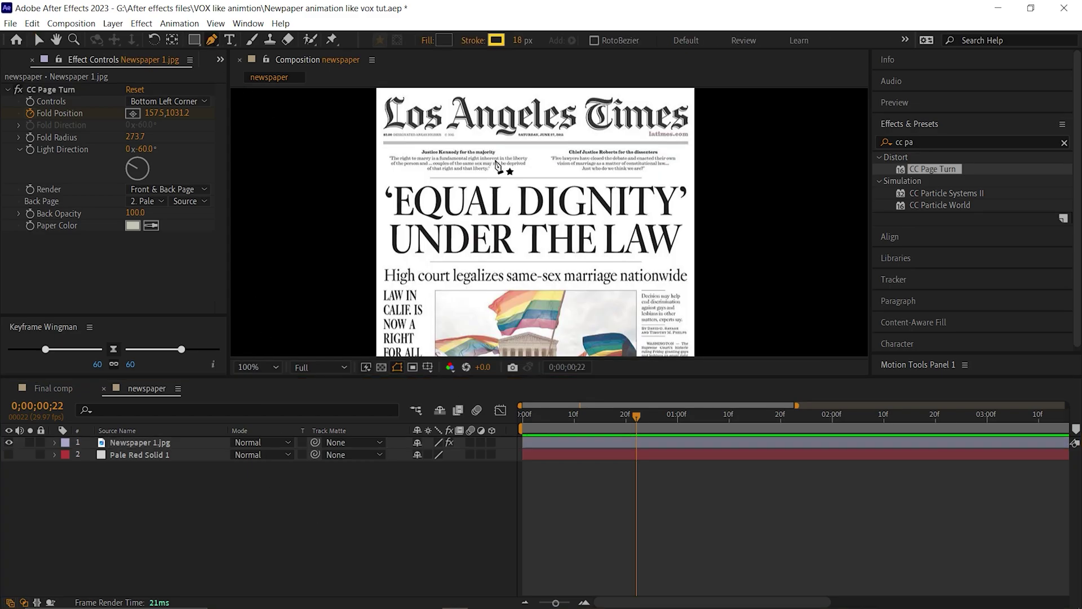
click(383, 201)
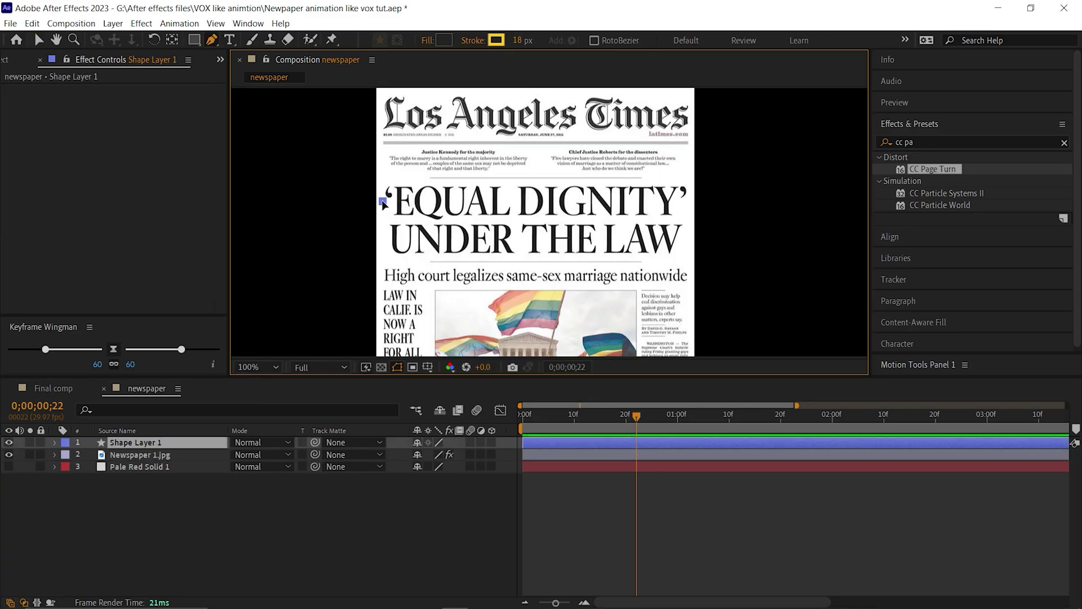
click(689, 202)
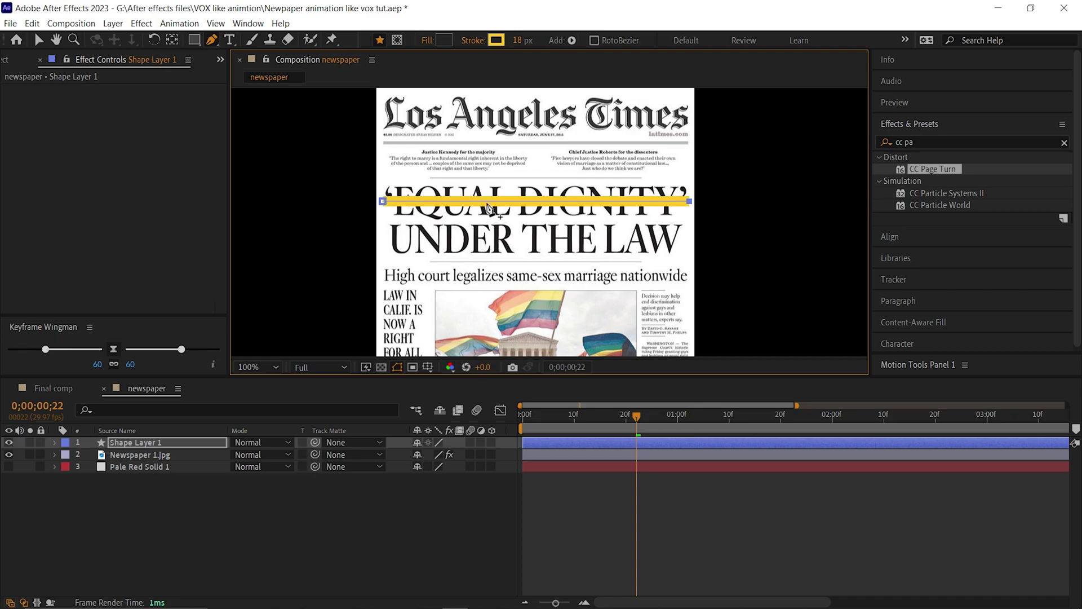
click(229, 510)
click(136, 442)
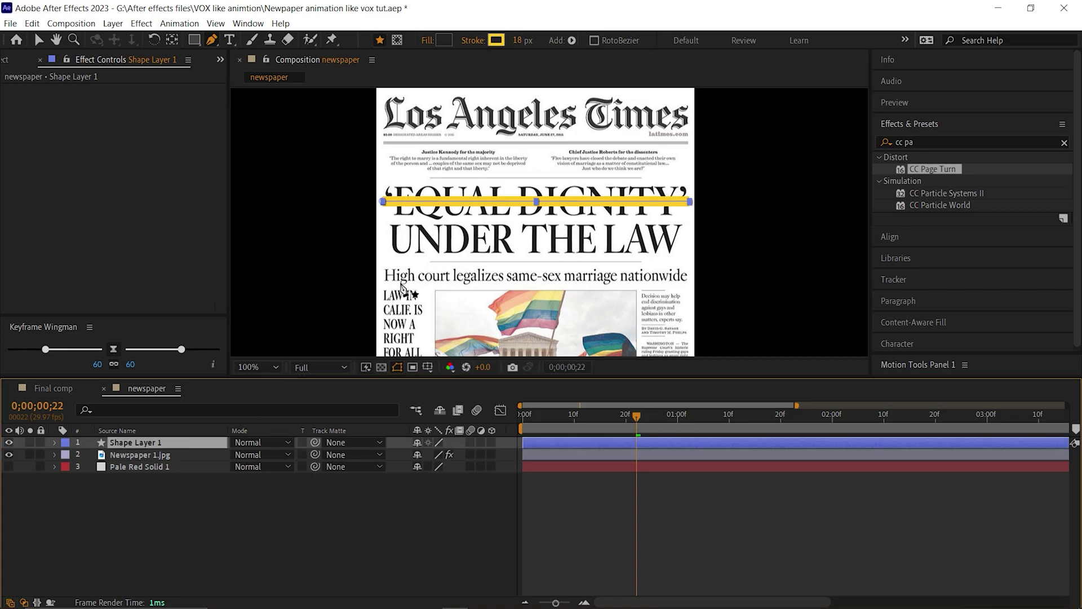
click(382, 237)
click(689, 239)
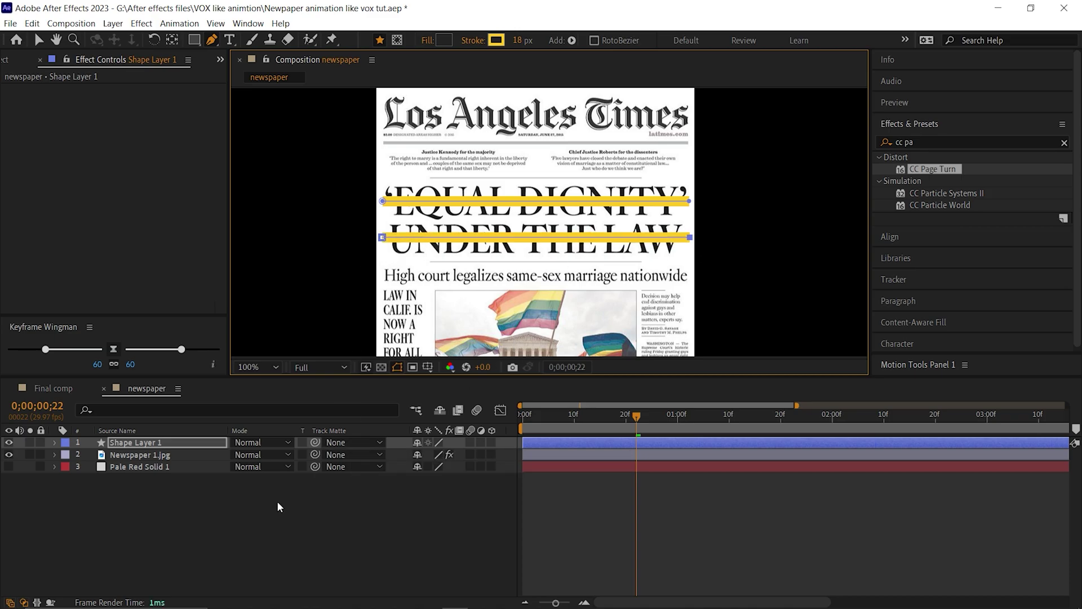
Step: Thicken the highlight strokes to 59 px and set the layer mode to Multiply
drag(517, 41, 551, 45)
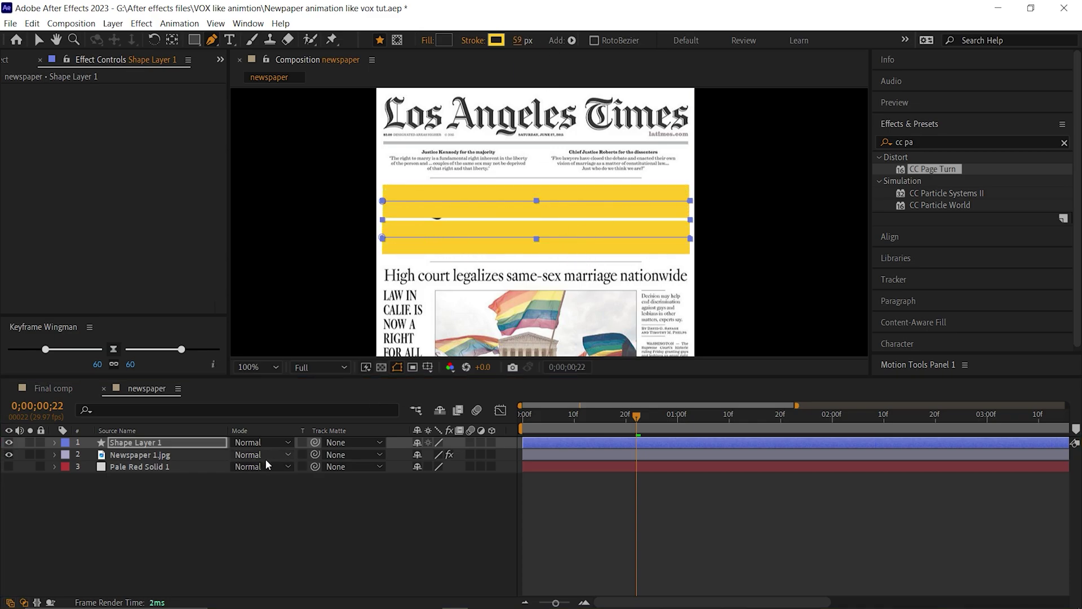
click(273, 443)
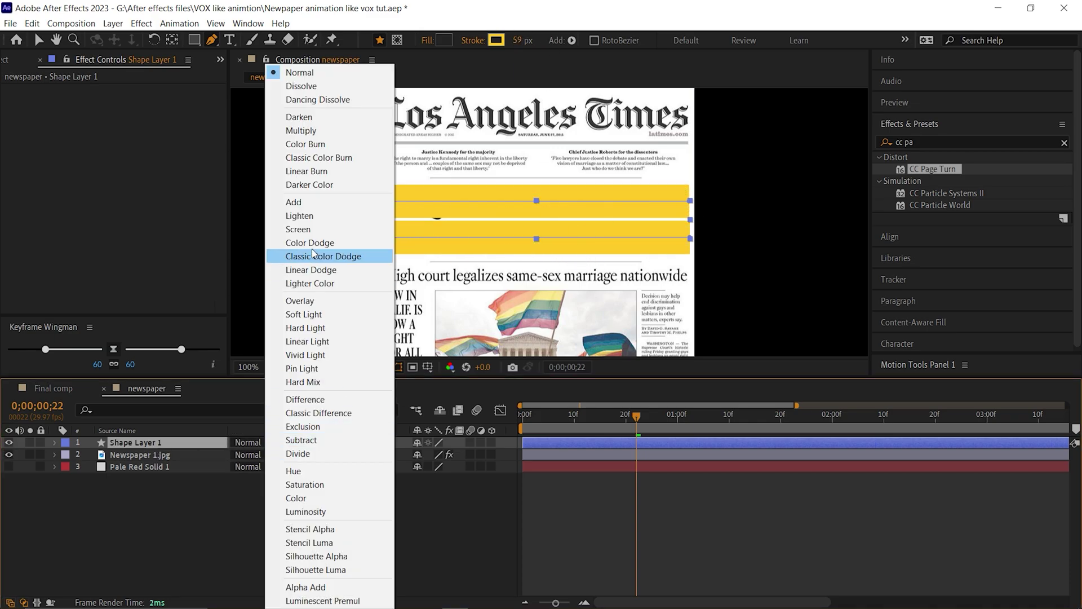
click(315, 130)
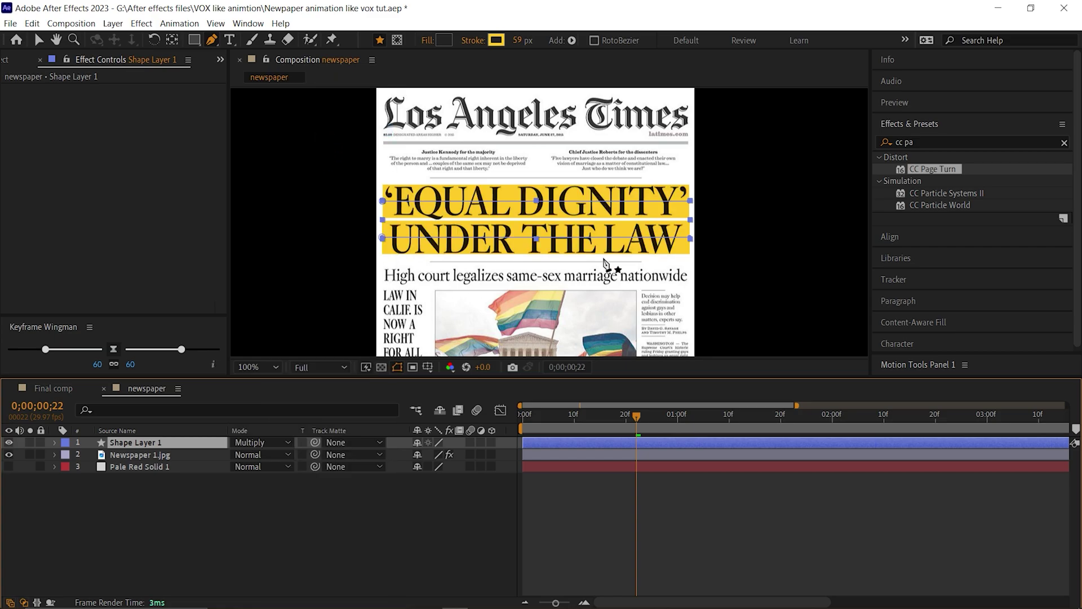
key(ctrl+5)
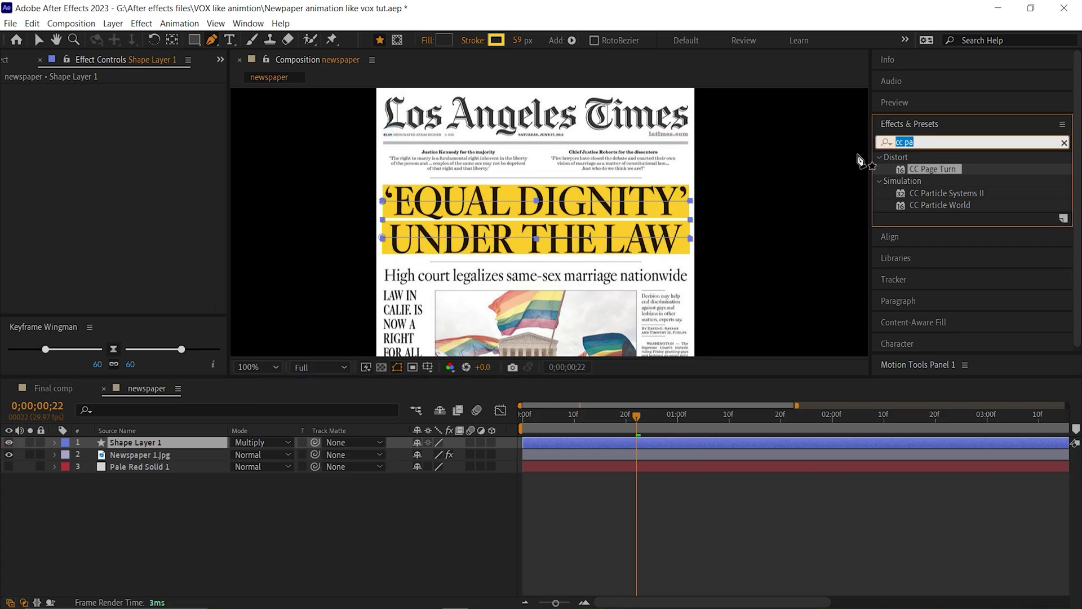
Step: Apply Roughen Edges to Shape Layer 1 with Border 5.20, Edge Sharpness 3.10, Complexity 4
text(roug)
double_click(943, 168)
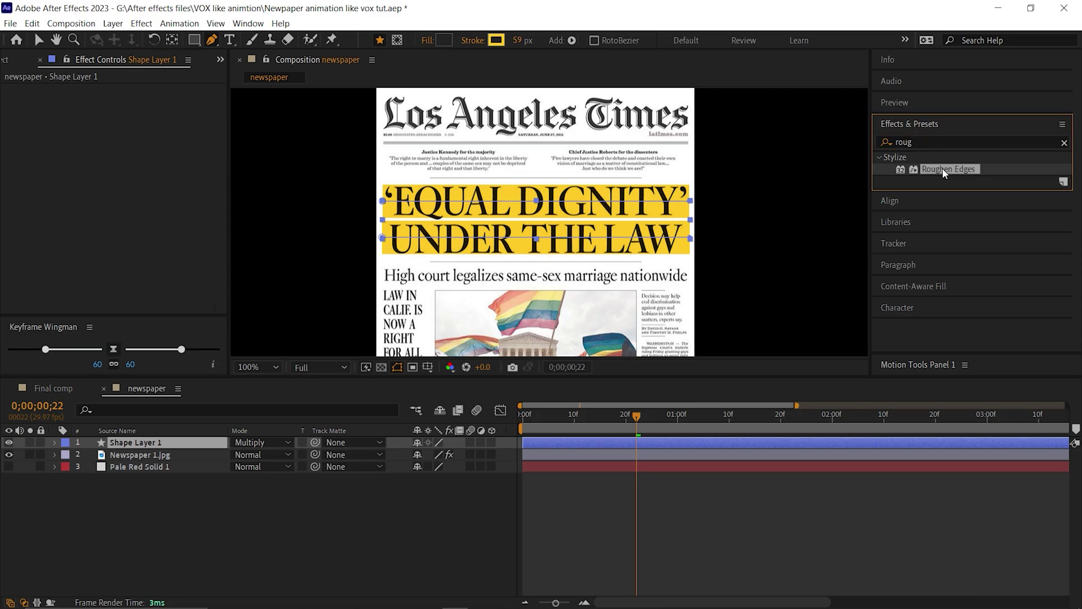
key(v)
scroll(503, 226, up, 1)
drag(138, 129, 124, 124)
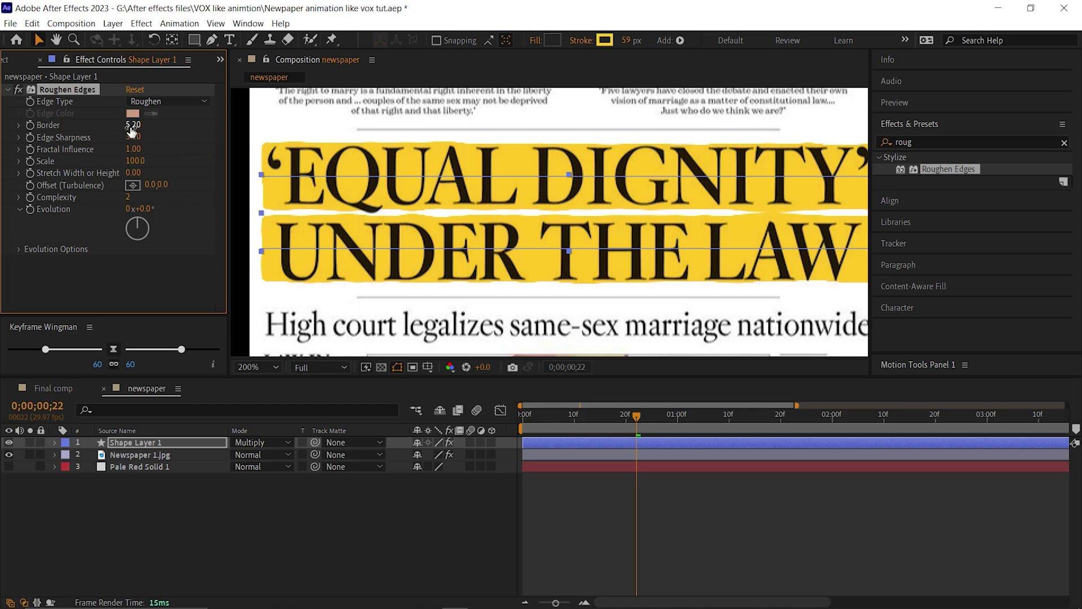
drag(130, 197, 140, 194)
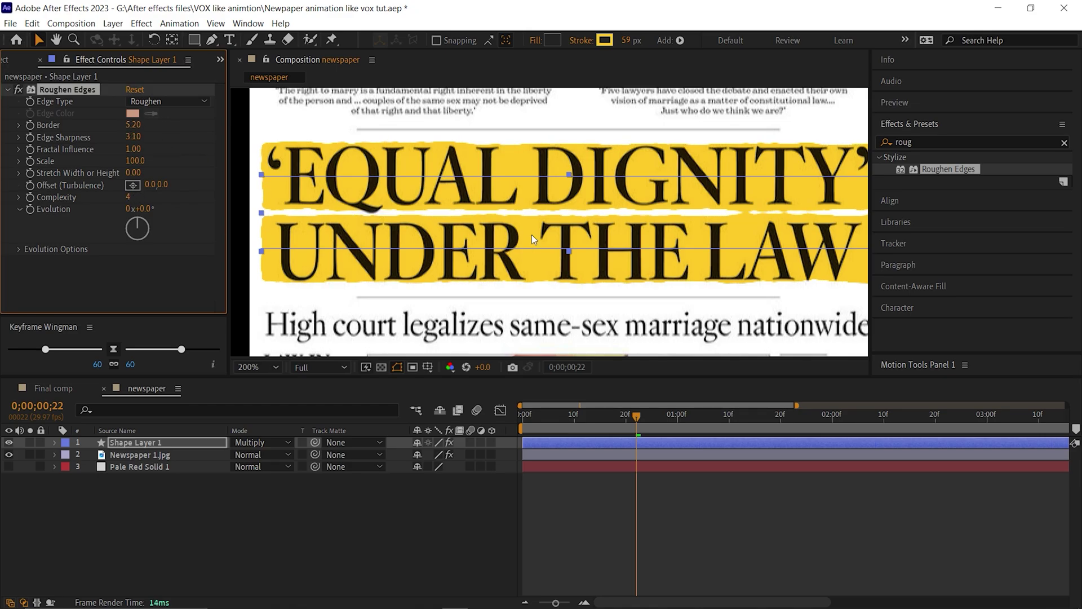
key(comma)
key(comma)
key(period)
key(period)
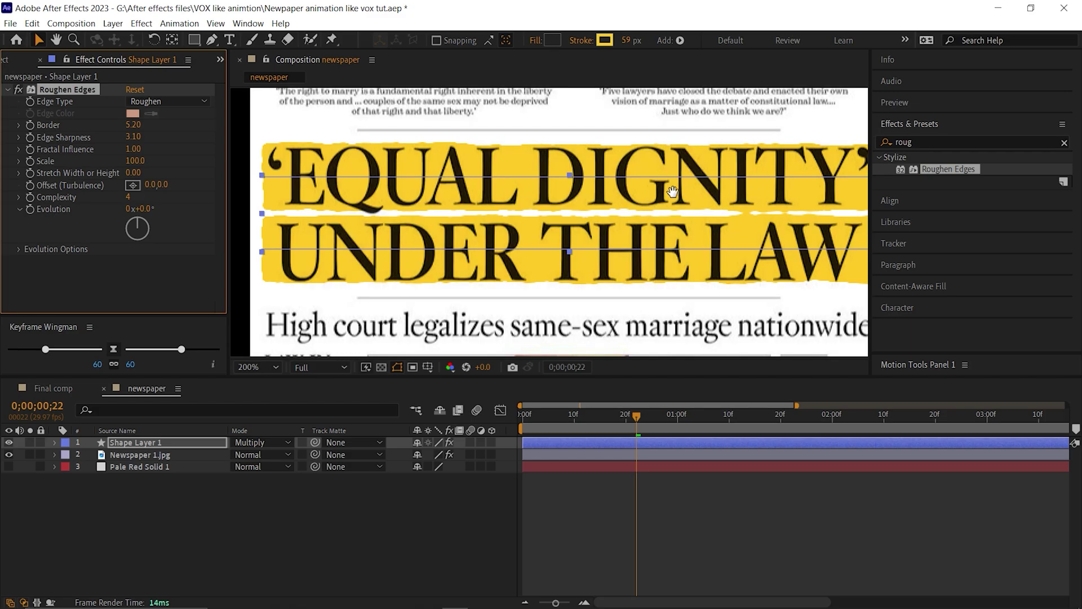
drag(673, 192, 564, 198)
Step: Add Trim Paths to Shape Layer 1's contents
key(g)
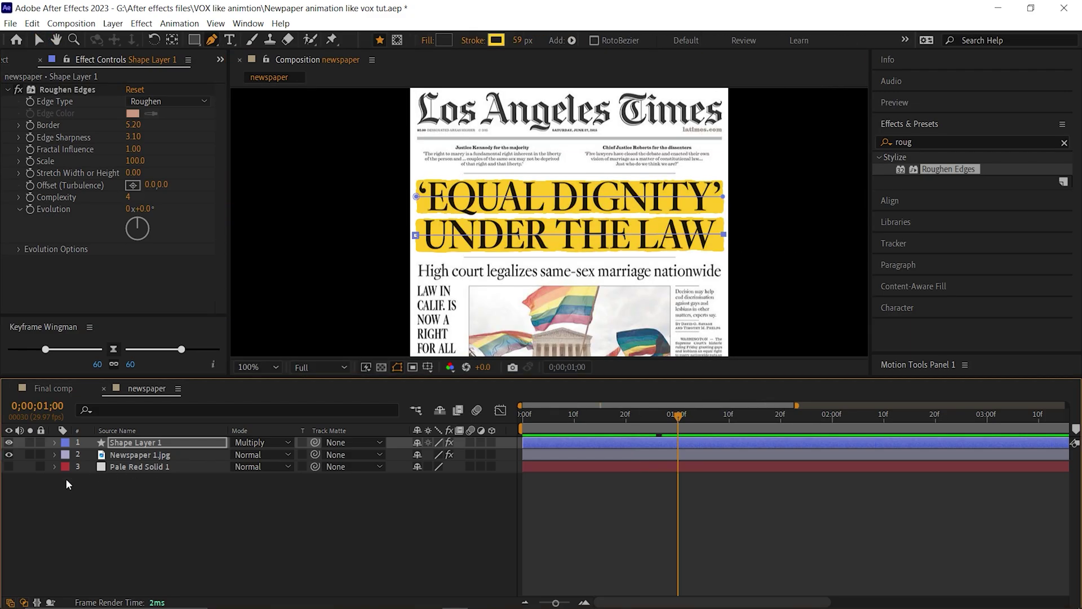
click(66, 478)
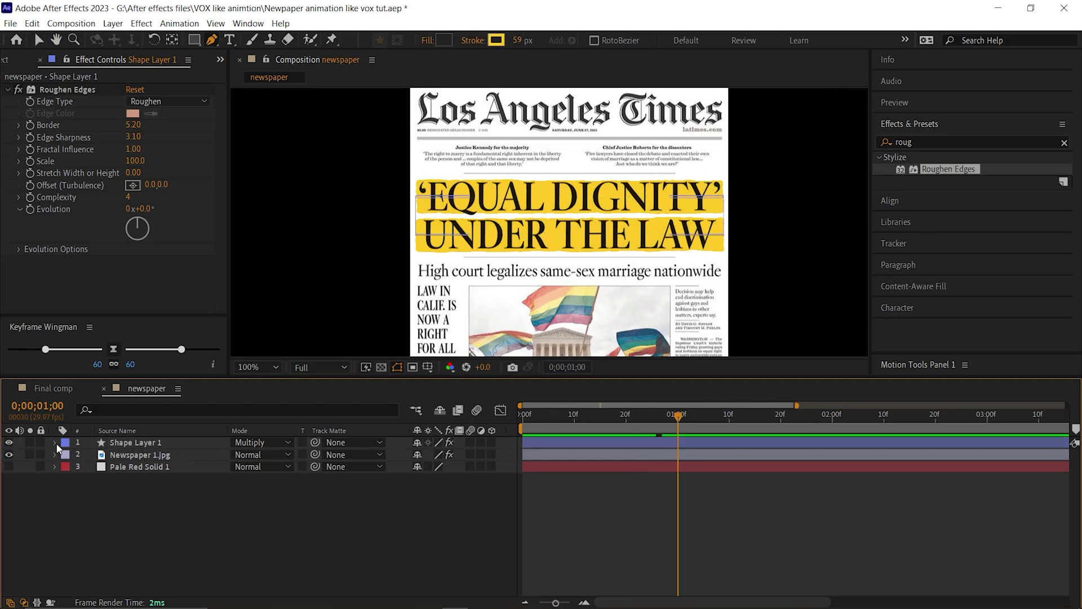
click(55, 442)
click(65, 455)
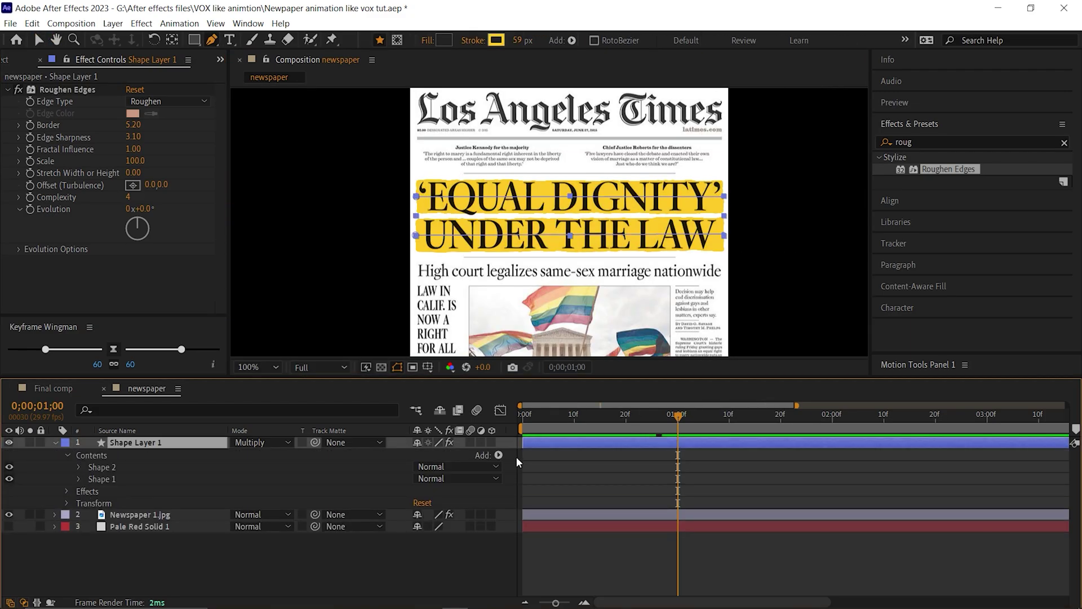
click(498, 455)
click(471, 378)
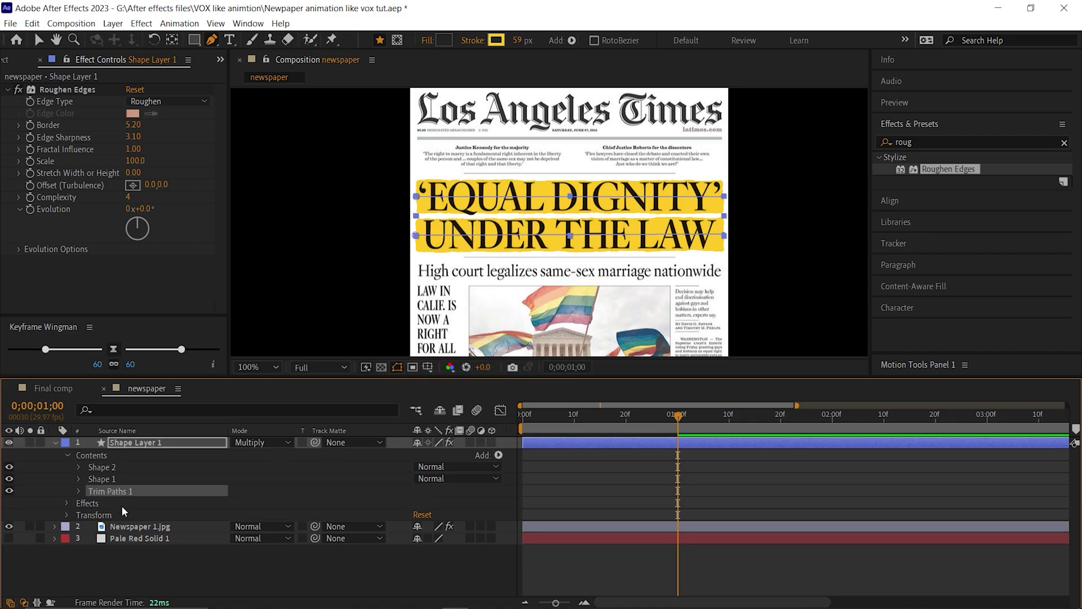
Step: Keyframe Trim Paths End from 0% at one second to 100% at two seconds
click(78, 491)
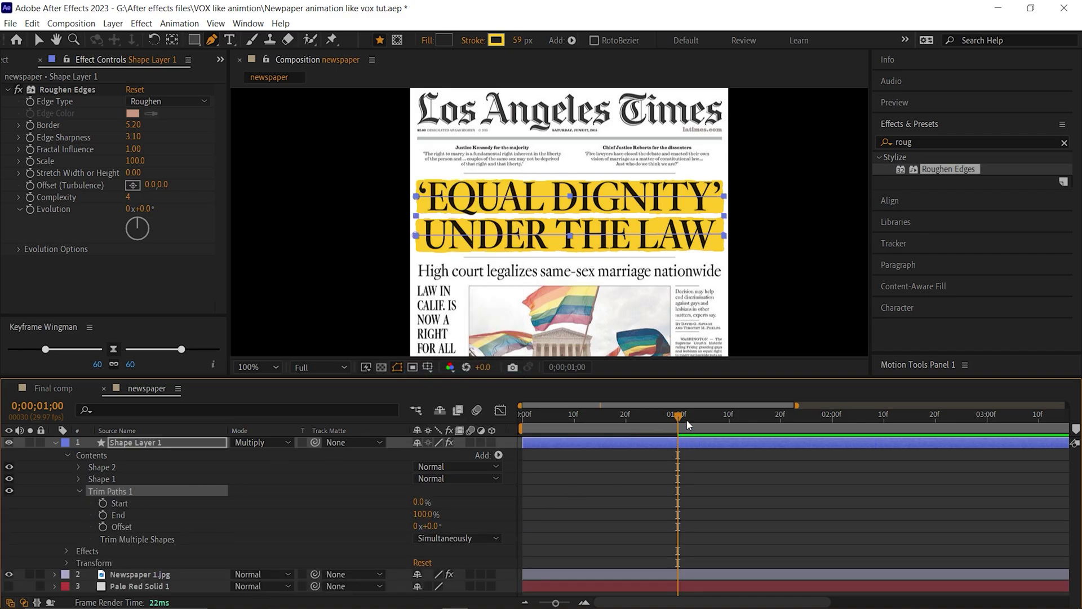
drag(420, 515, 299, 517)
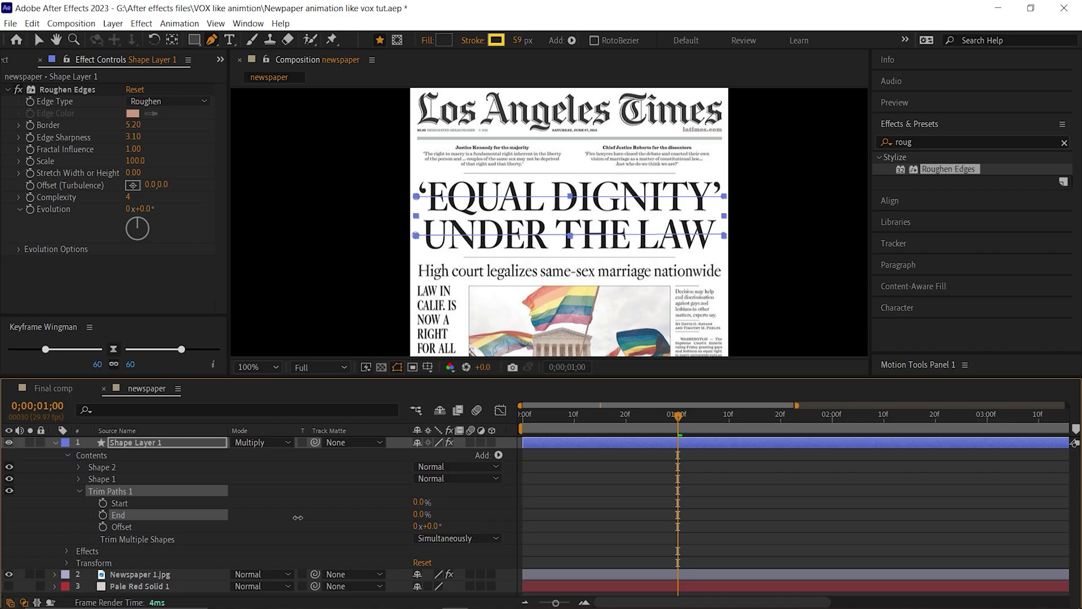
click(102, 514)
drag(786, 417, 832, 416)
drag(412, 514, 619, 507)
mouse_move(764, 414)
mouse_down()
mouse_move(691, 419)
mouse_move(745, 421)
mouse_up()
Step: Set Trim Multiple Shapes to Individually so the strokes draw one after another
click(488, 538)
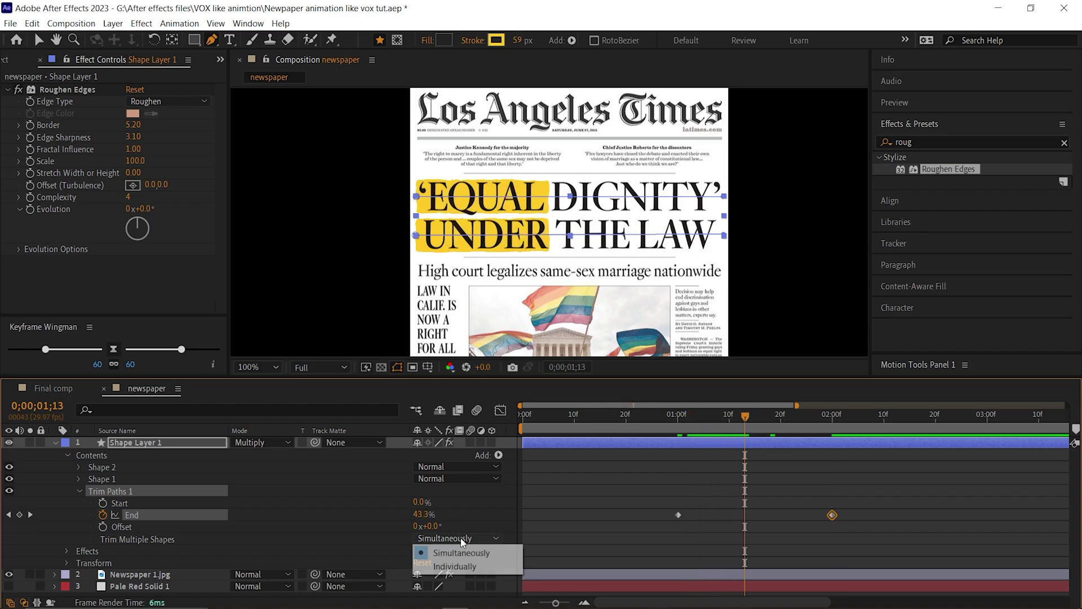
click(483, 566)
drag(681, 420, 751, 431)
key(space)
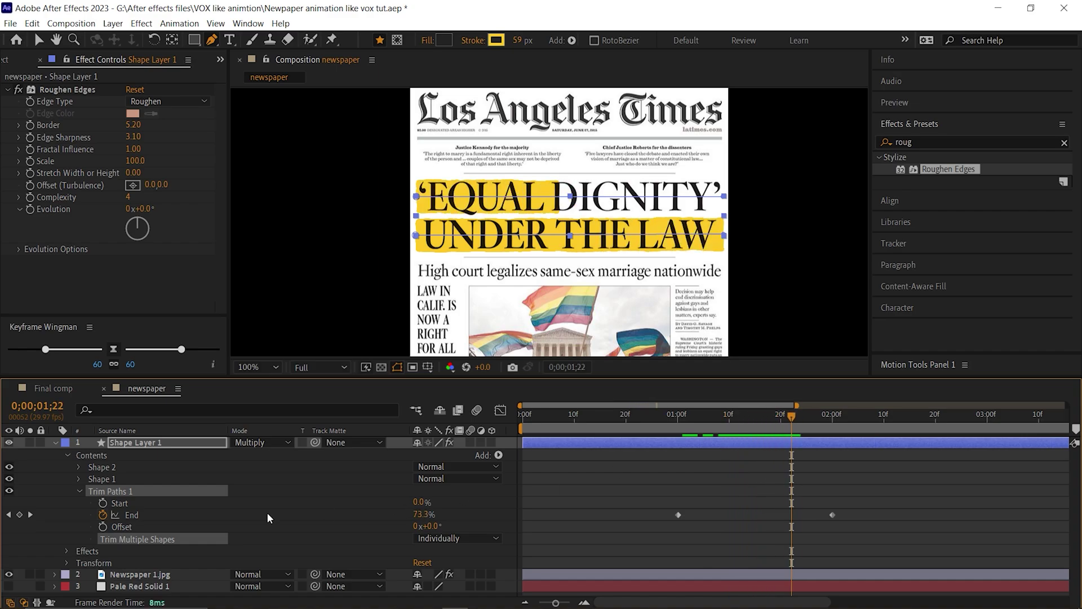
Step: Move Shape 1 above Shape 2 so the top headline line draws first
click(78, 491)
click(106, 483)
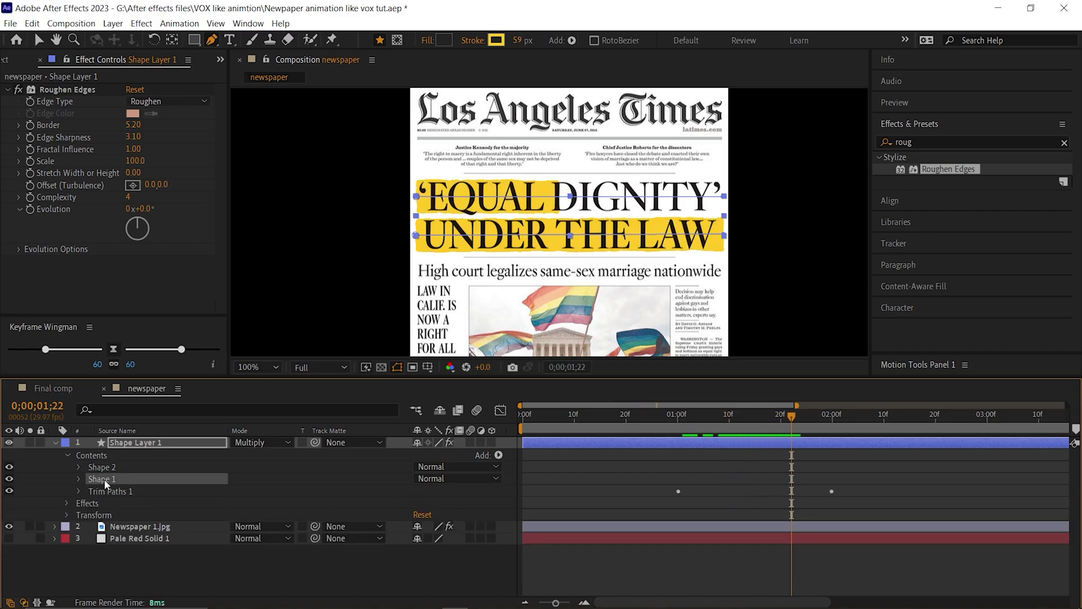
drag(105, 478, 110, 462)
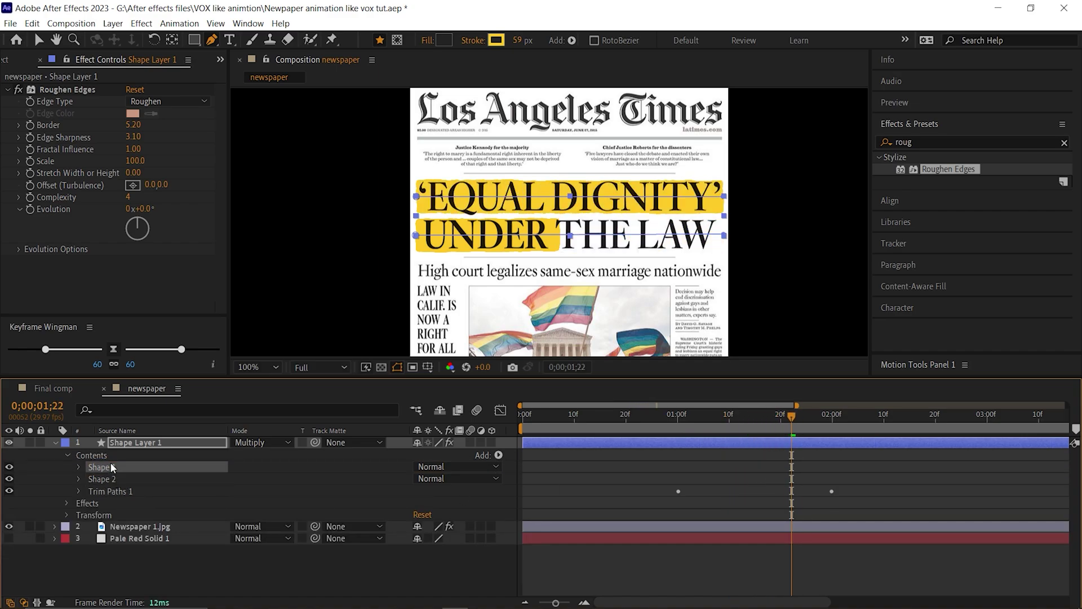
drag(706, 430, 836, 434)
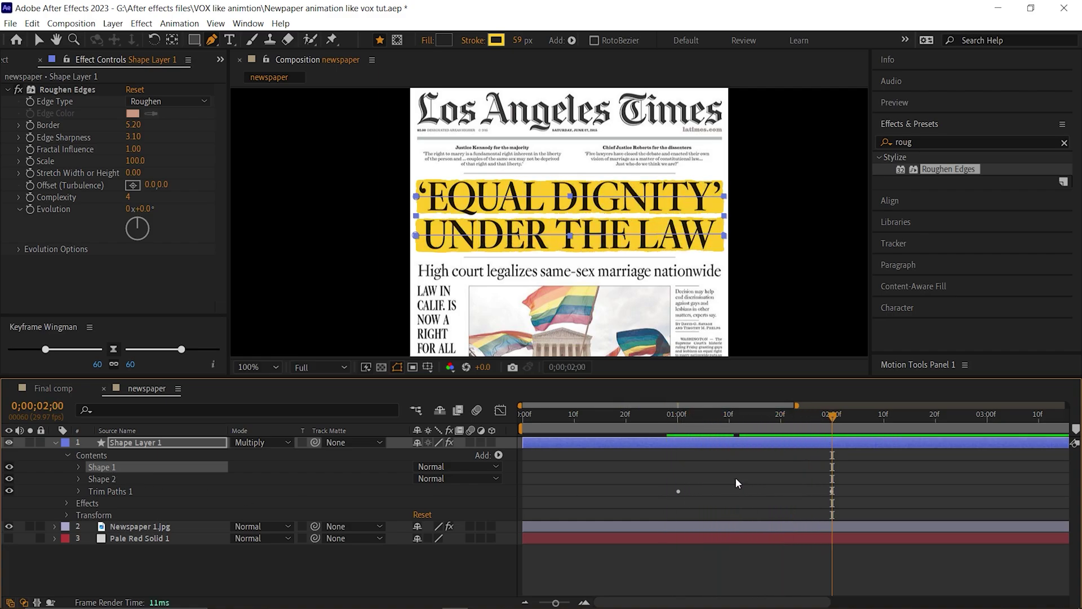
click(141, 445)
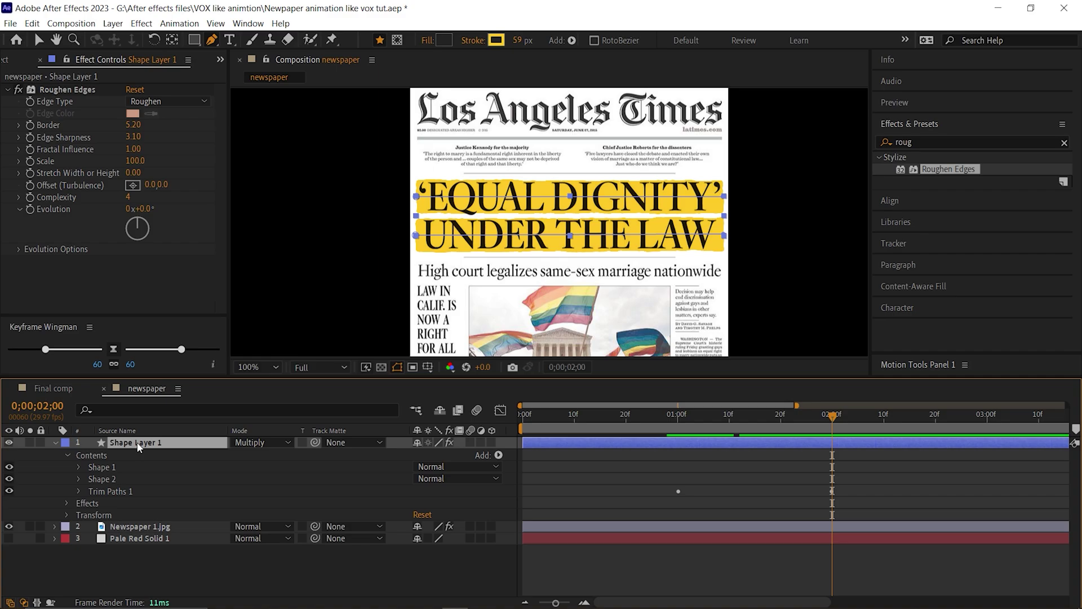
key(u)
scroll(541, 214, down, 2)
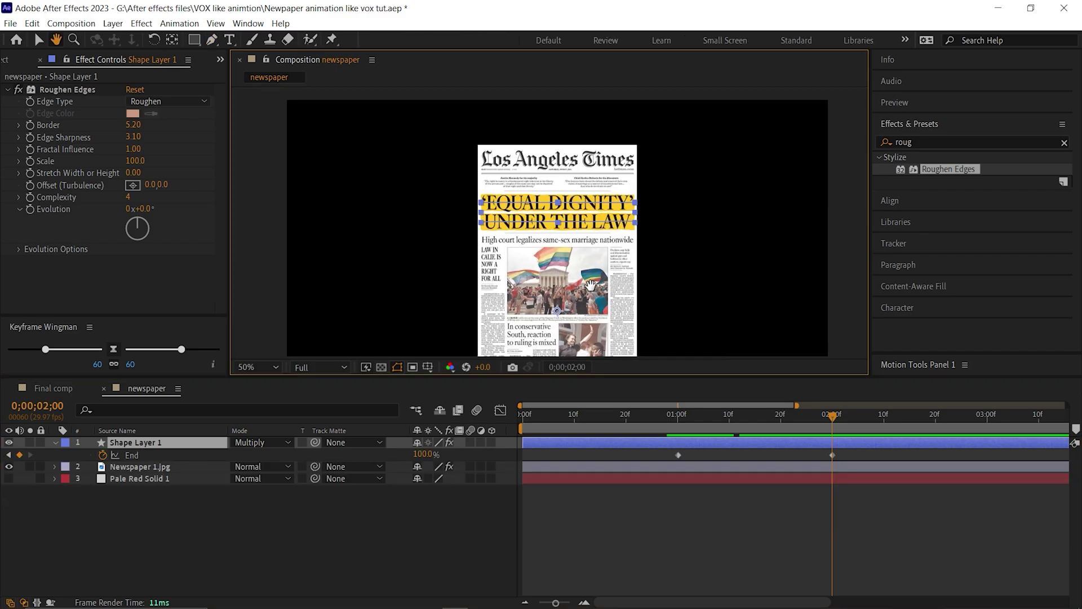
drag(533, 336, 530, 189)
scroll(531, 189, up, 4)
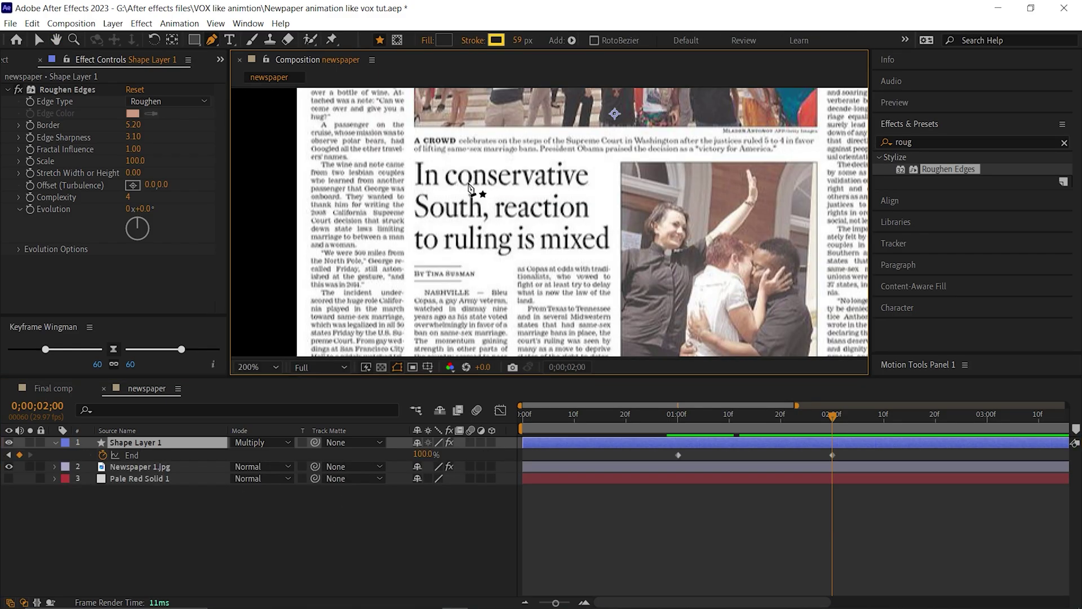
Step: Pen-draw three yellow strokes over the In conservative South, reaction to ruling is mixed lines
click(258, 538)
click(409, 172)
click(614, 172)
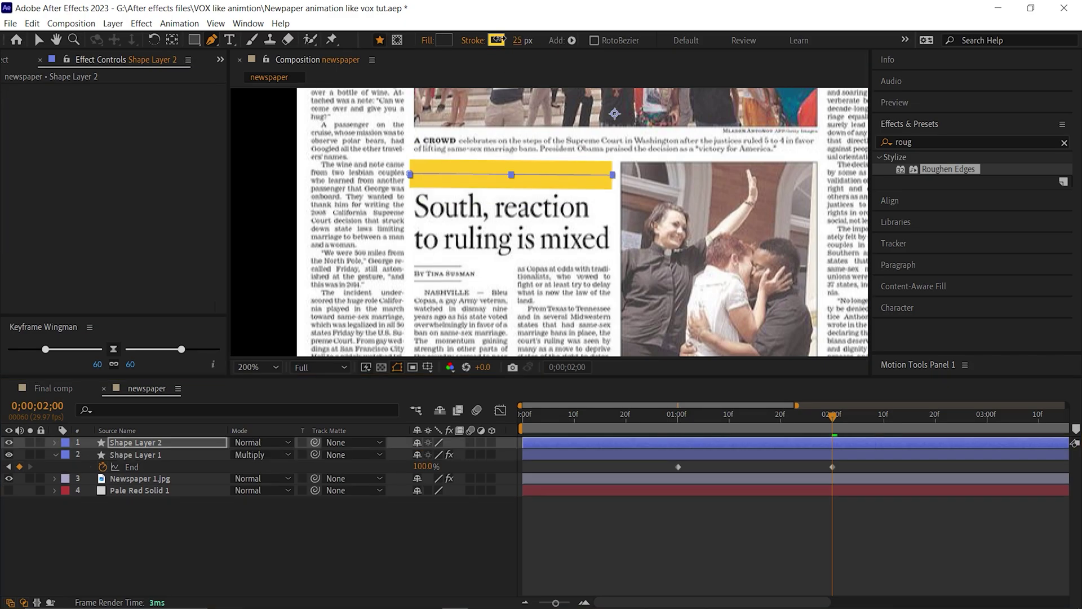
click(410, 243)
click(614, 243)
click(410, 207)
click(615, 208)
Step: Paste Roughen Edges and Trim Paths onto Shape Layer 2 and move its End keyframe near 5 seconds
key(ctrl+v)
click(56, 442)
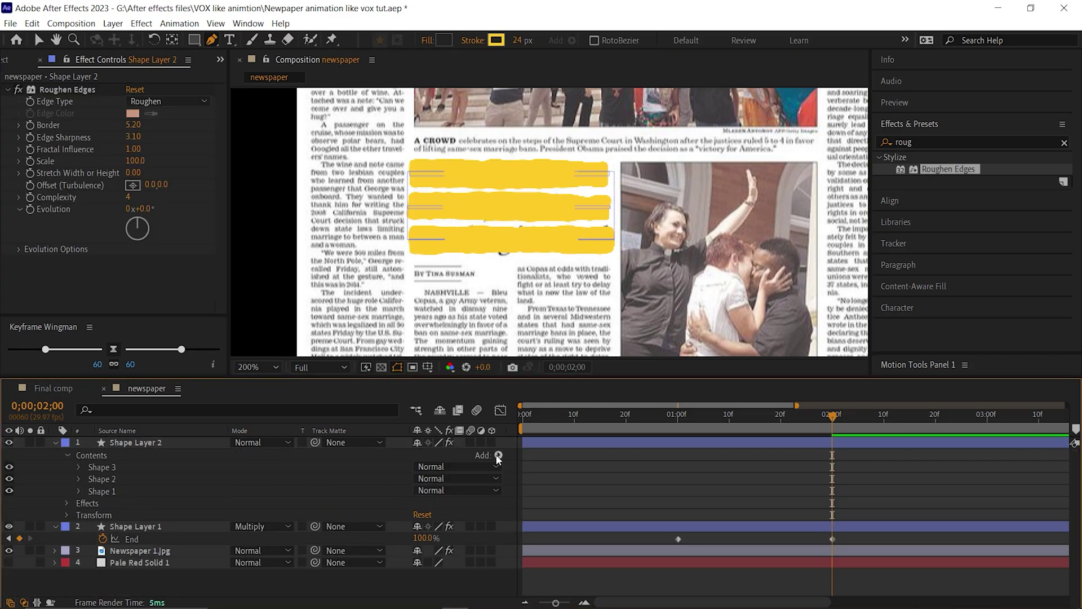
click(80, 503)
click(905, 416)
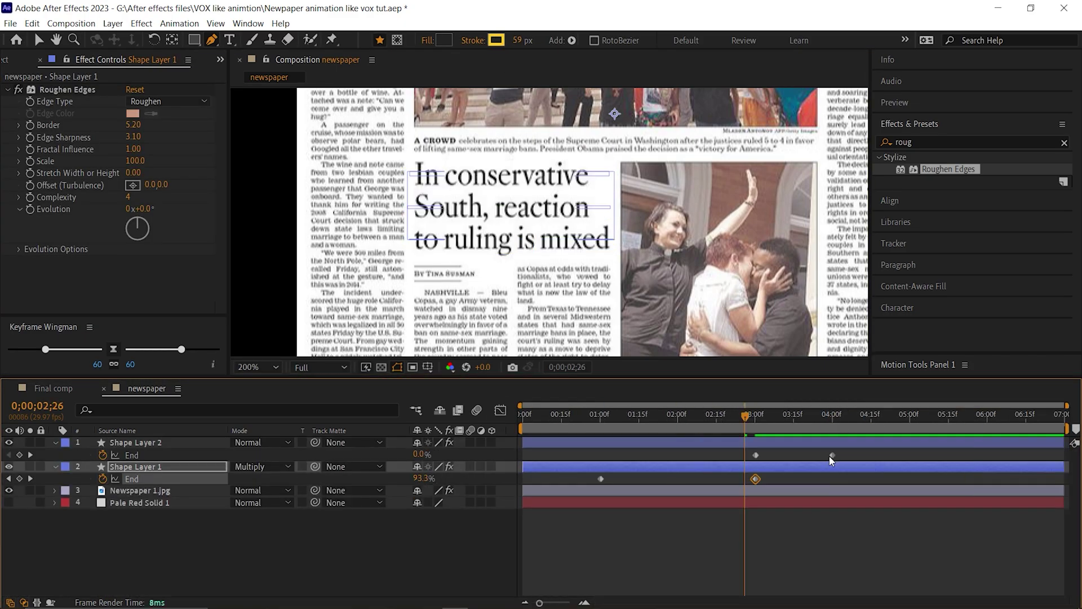
drag(834, 455, 911, 455)
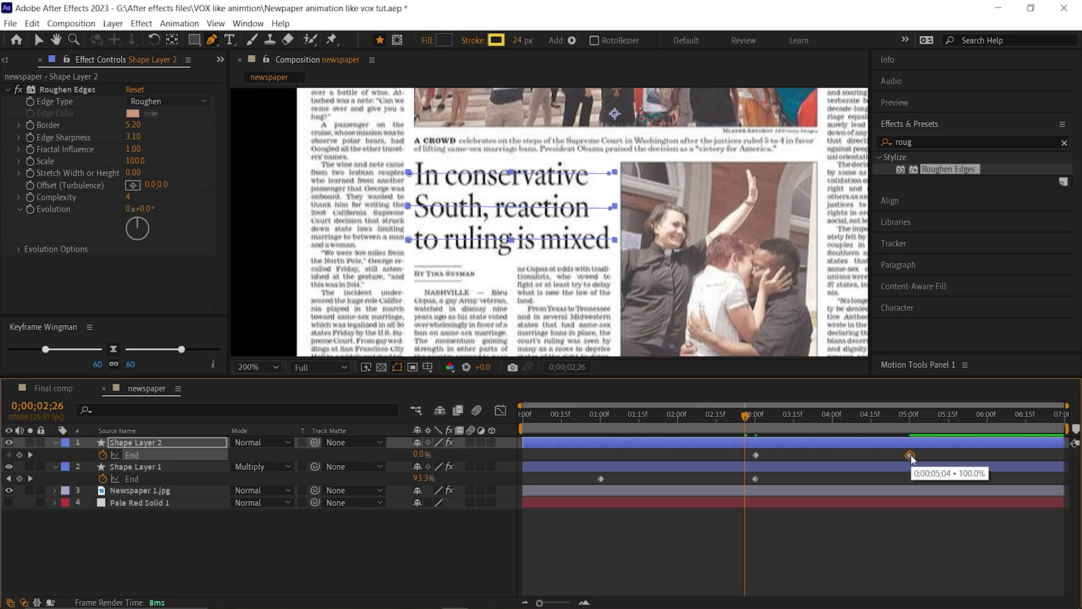
mouse_move(755, 425)
mouse_down()
mouse_move(597, 424)
mouse_move(893, 425)
mouse_move(605, 435)
mouse_move(907, 425)
mouse_move(616, 434)
mouse_up()
Step: Select the four trim End keyframes and ease them in and out
drag(945, 451, 554, 486)
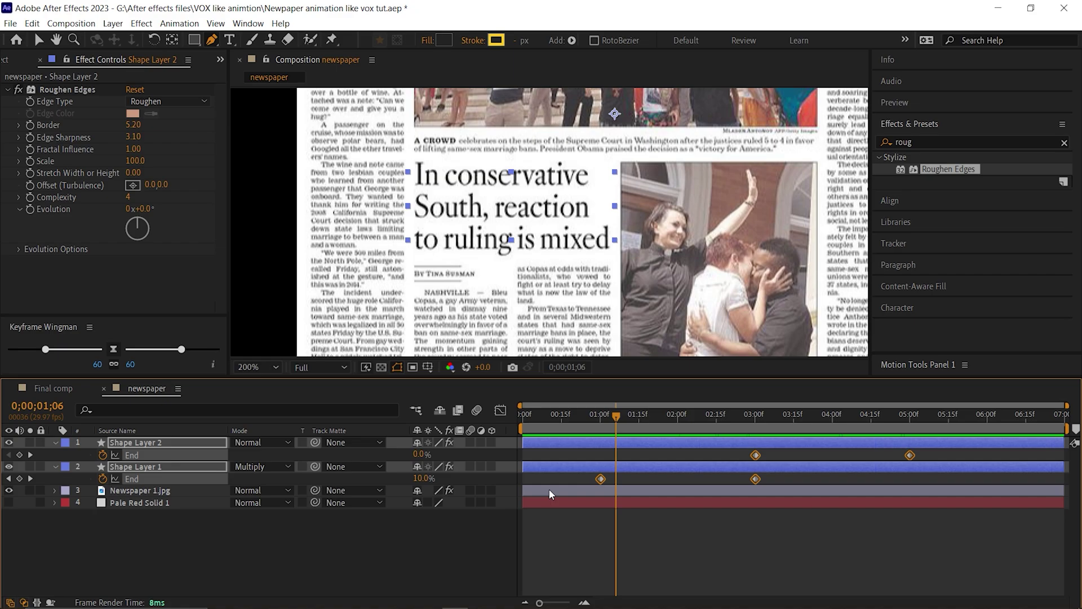
key(F9)
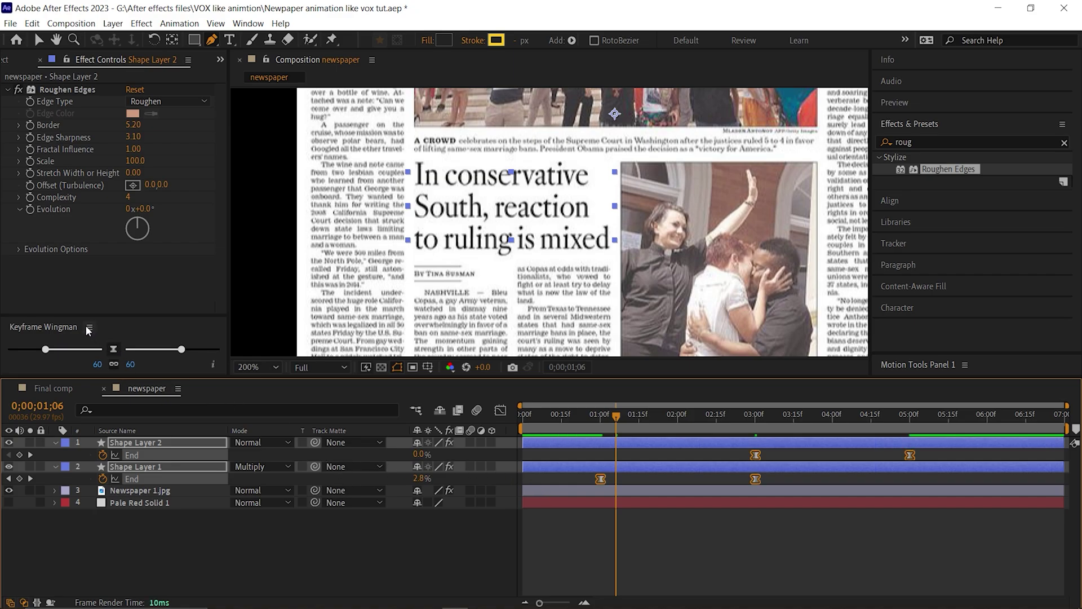
click(114, 350)
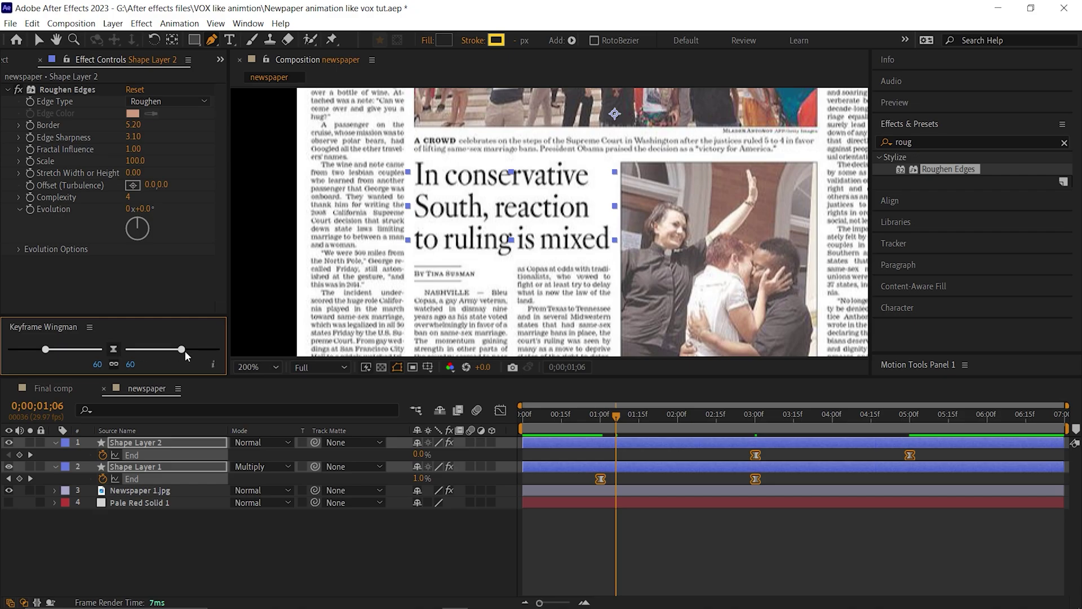
Step: In the Graph Editor, reselect the End keyframes and set the Keyframe Wingman ease influence to 80
drag(946, 452, 577, 492)
click(500, 410)
drag(559, 583, 664, 570)
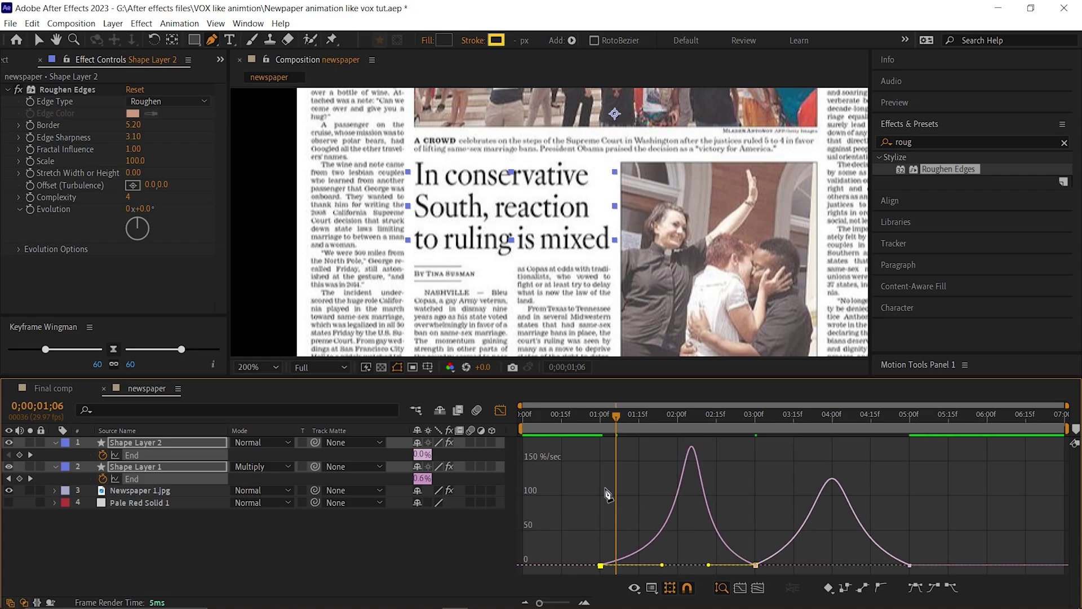
key(v)
drag(786, 539, 735, 575)
drag(971, 516, 538, 567)
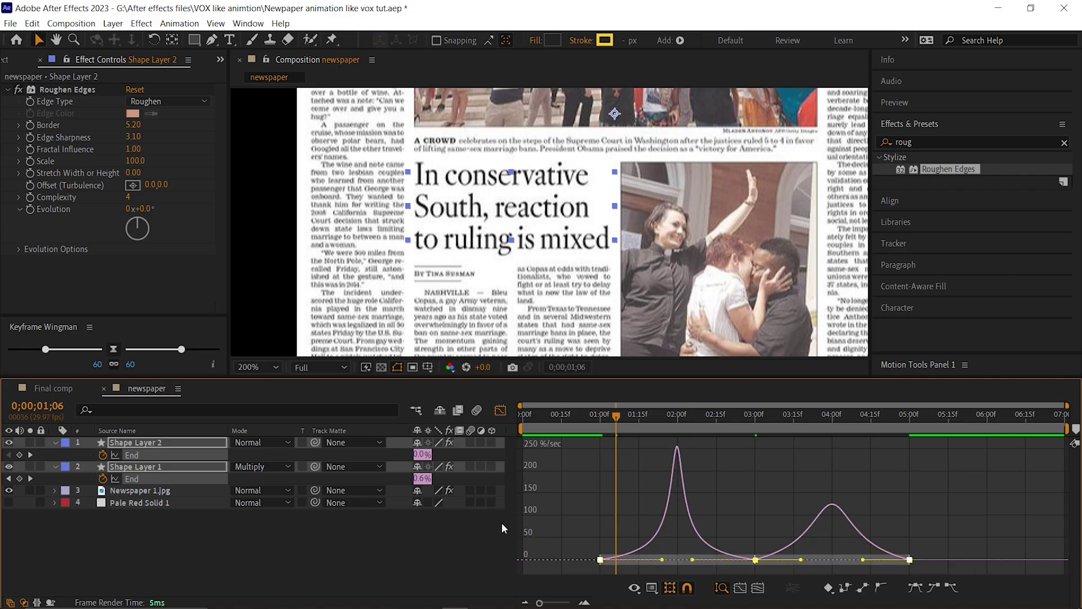
click(114, 352)
drag(181, 352, 205, 354)
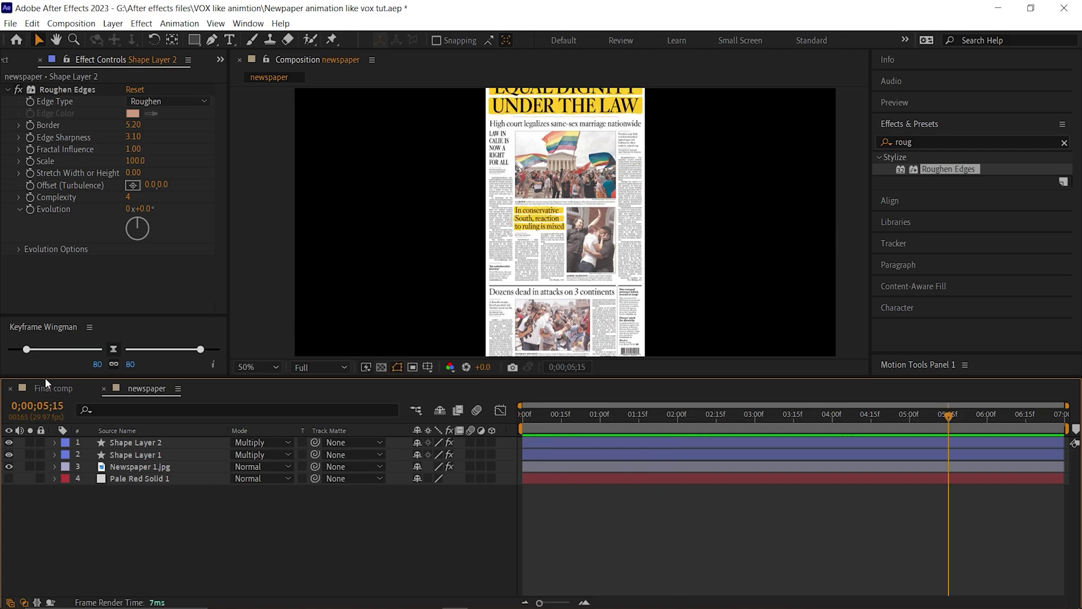
Step: Add the newspaper comp to the Final comp at 74% scale as a 3D layer
click(53, 386)
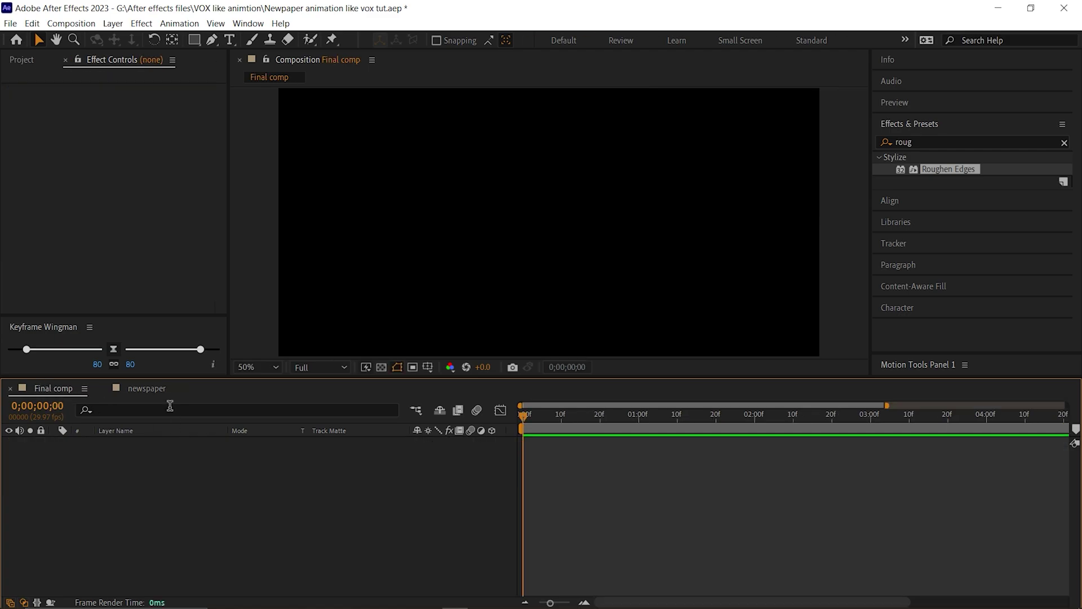
click(33, 63)
drag(48, 200, 159, 476)
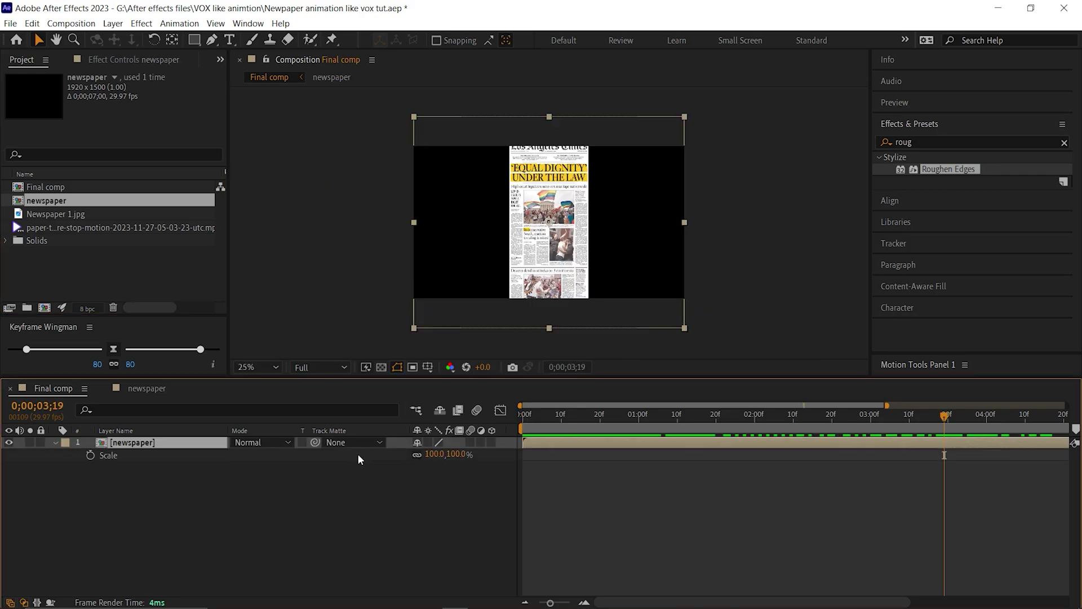
drag(466, 460, 437, 460)
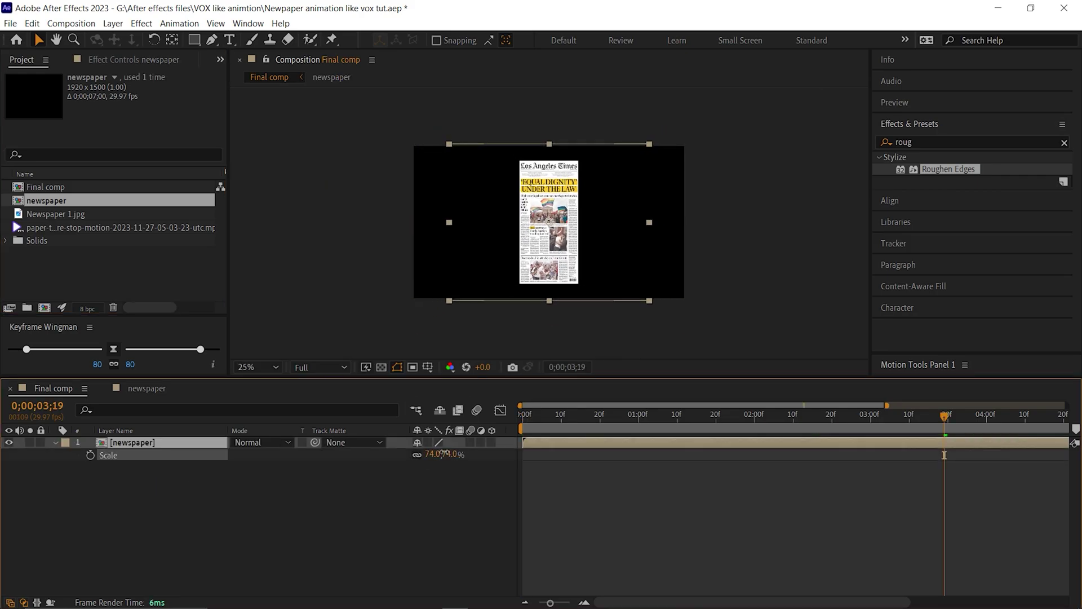
key(period)
click(491, 443)
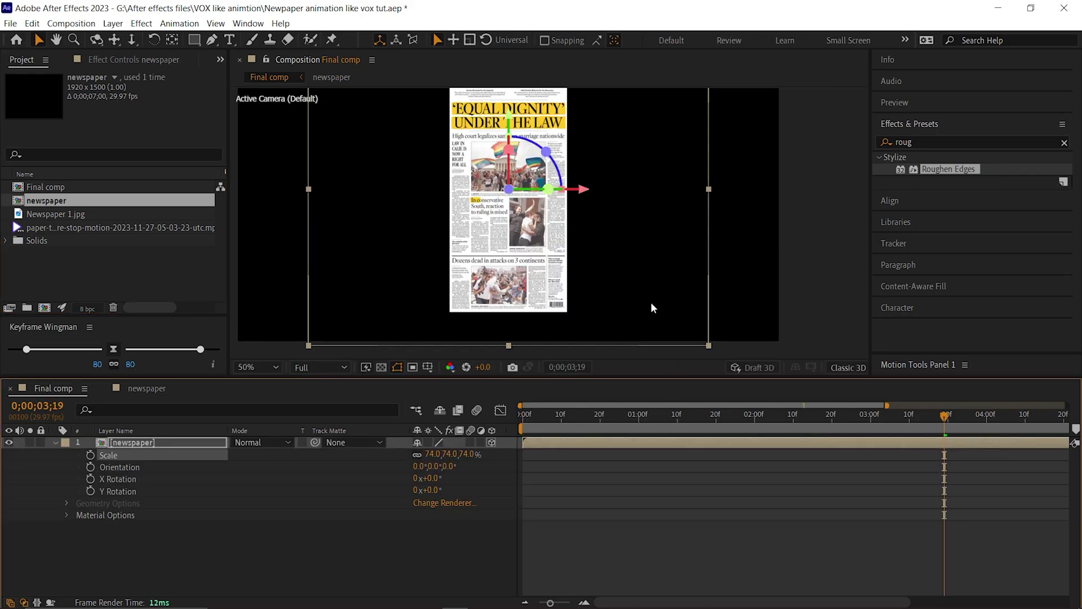
key(comma)
Step: Create a white solid named BG and place it below the newspaper layer
right_click(78, 541)
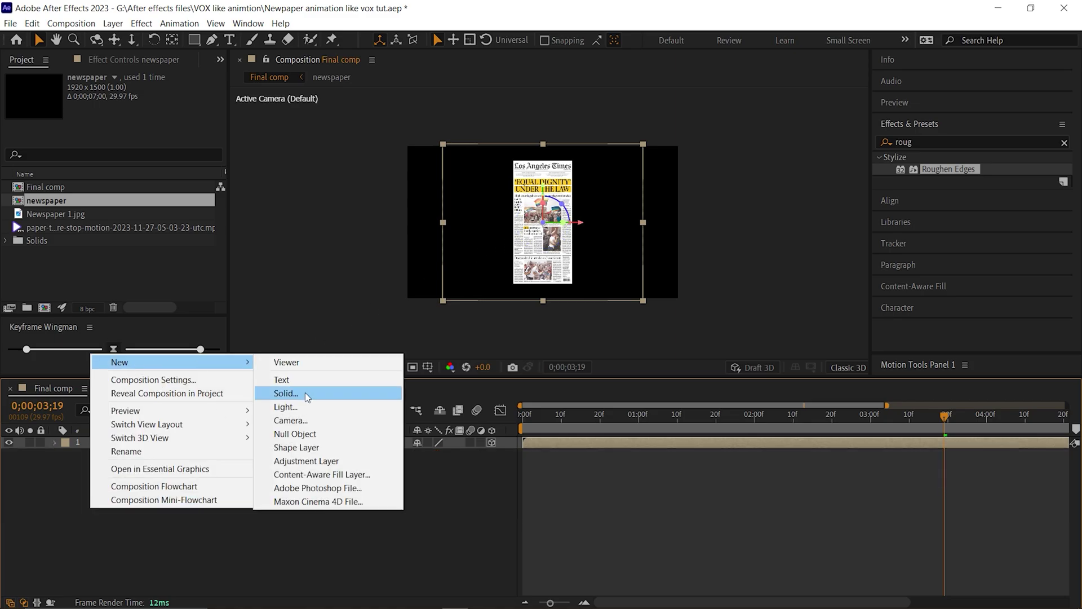
click(306, 393)
text(BG)
click(626, 458)
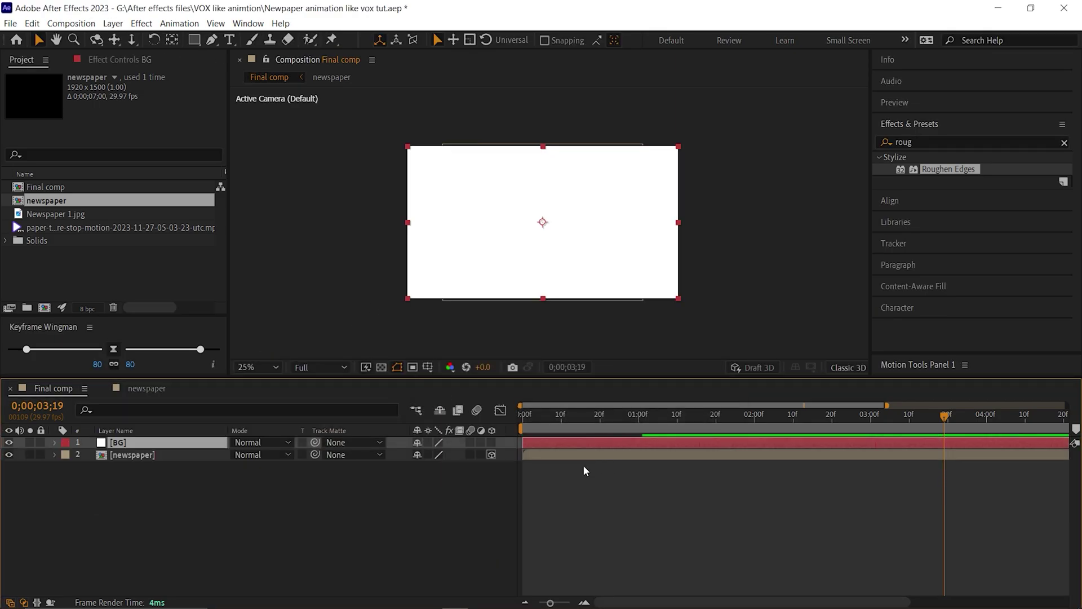
drag(163, 444, 151, 491)
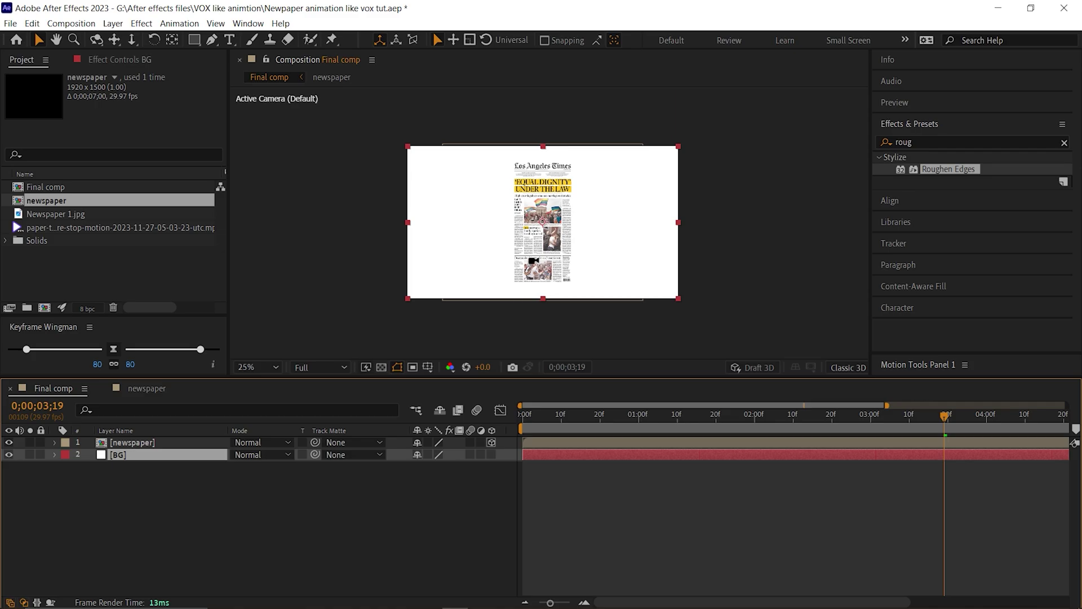
scroll(561, 194, up, 2)
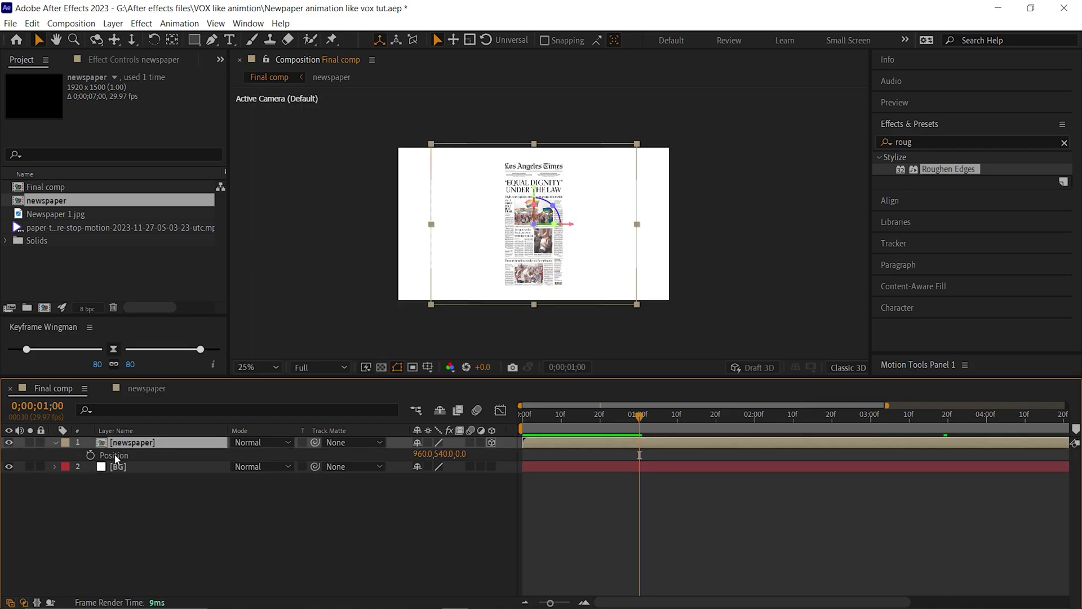
Step: Set starting keyframes for the newspaper's Position and X, Y and Z Rotation at 1 second
key(shift+r)
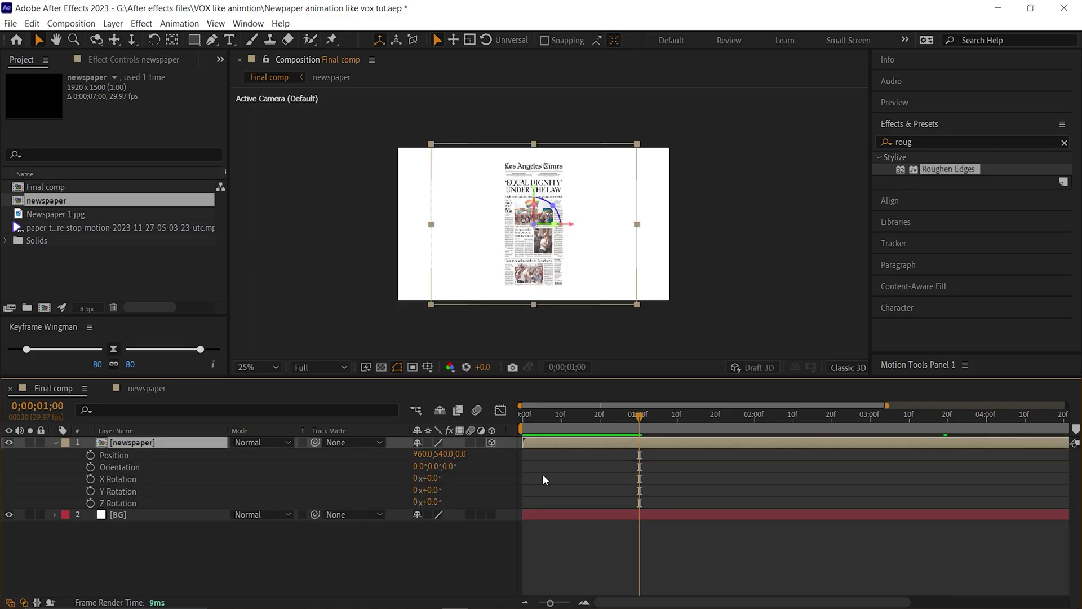
click(90, 455)
click(91, 479)
click(91, 491)
click(90, 502)
Step: At 3 seconds, change the depth position and rotate to X -20°, Y -5°, Z -25°
drag(639, 417, 871, 417)
drag(460, 454, 103, 468)
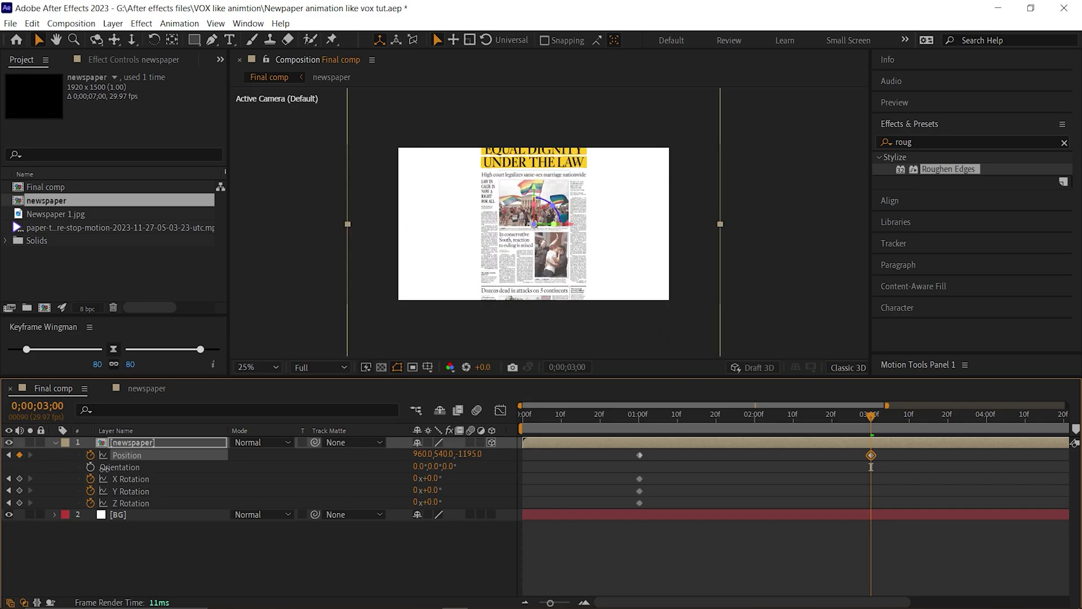
click(435, 479)
text(-20)
key(Return)
text(-5)
key(Return)
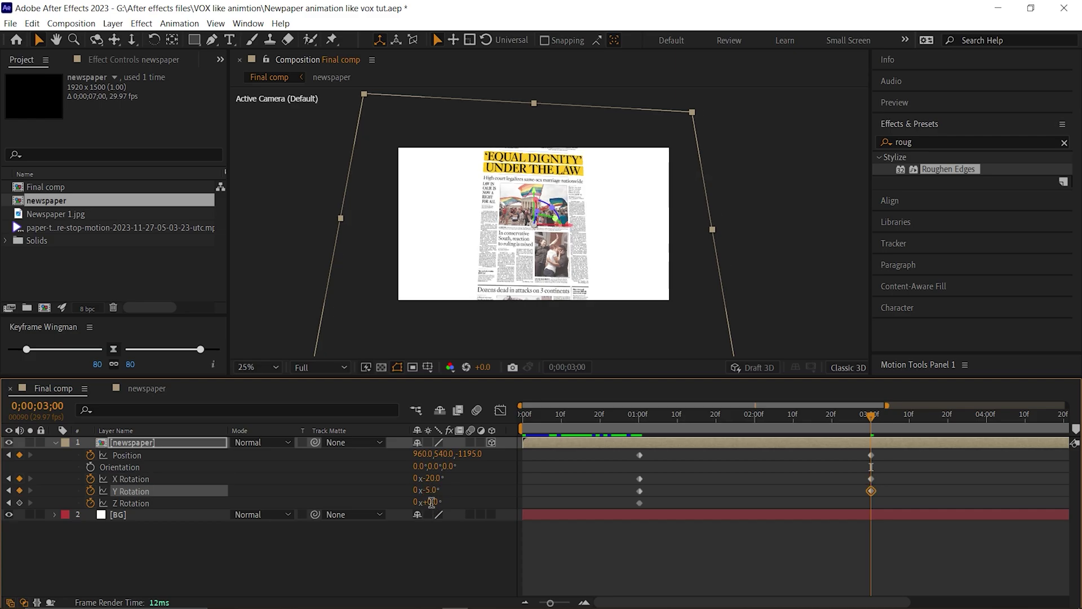
key(Return)
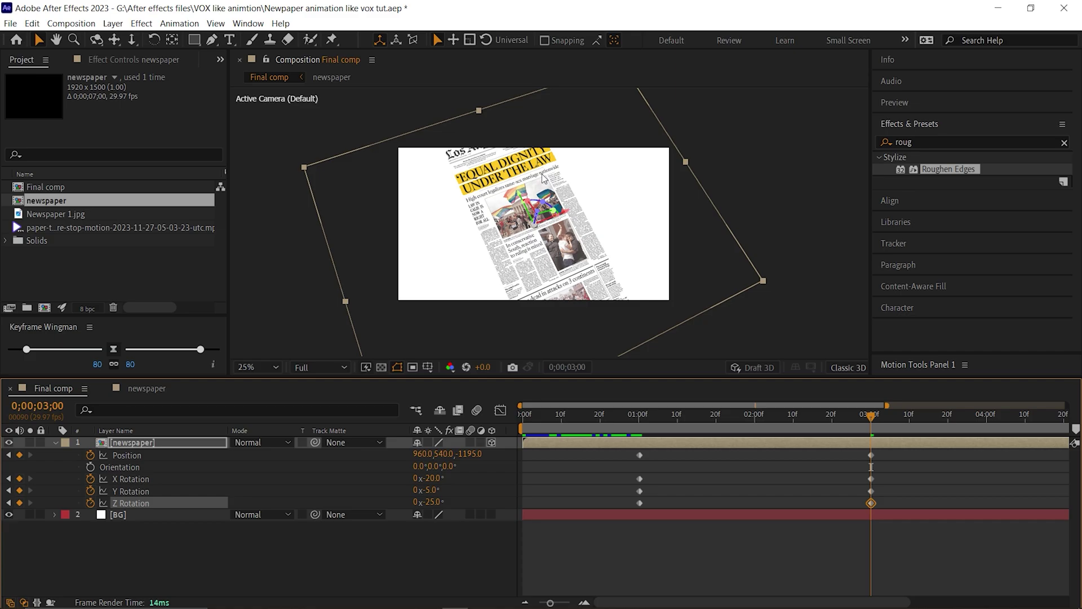
Step: Move the newspaper lower and closer to camera, then reposition it toward the lower story at 5 seconds
key(period)
drag(443, 454, 485, 454)
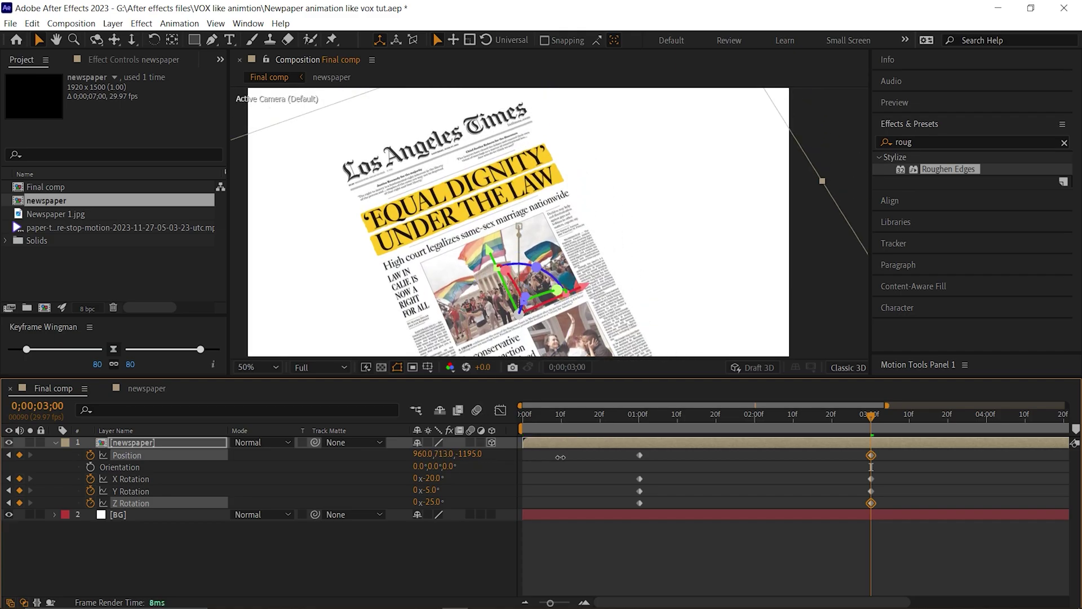
key(shift+slash)
drag(619, 231, 676, 319)
key(comma)
key(comma)
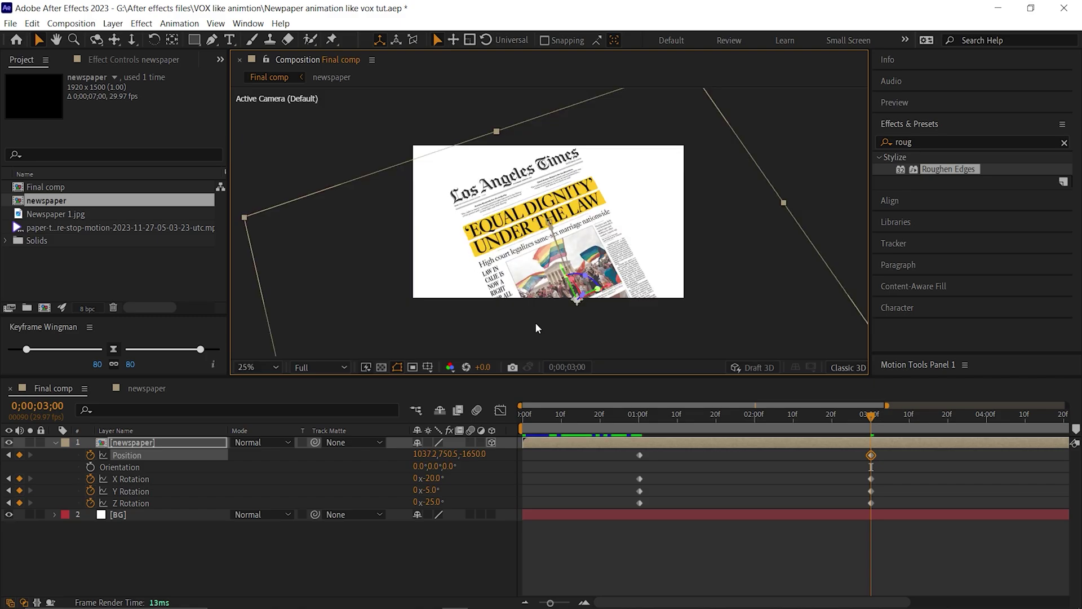
mouse_move(871, 420)
mouse_down()
mouse_move(654, 418)
mouse_move(871, 430)
mouse_up()
drag(853, 603, 1002, 606)
drag(620, 417, 855, 417)
drag(598, 293, 575, 165)
Step: At 5 seconds, set Z Rotation 12, Y -8, X -30 and bring the newspaper closer
click(429, 501)
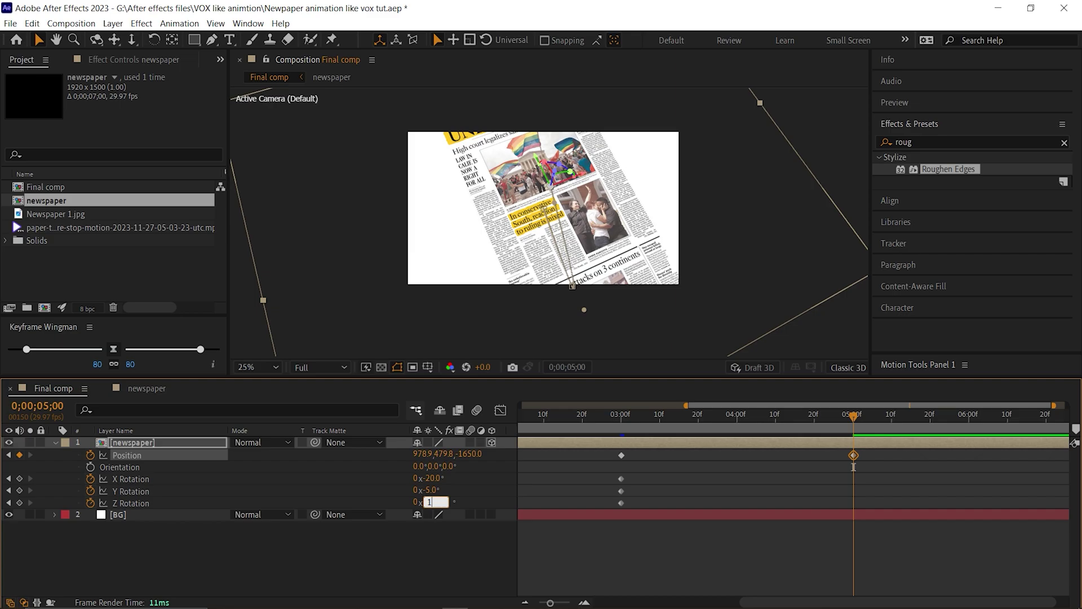
key(Return)
click(431, 490)
text(-10)
key(Return)
drag(432, 482, 498, 499)
drag(581, 186, 617, 234)
drag(431, 490, 445, 490)
drag(634, 223, 616, 209)
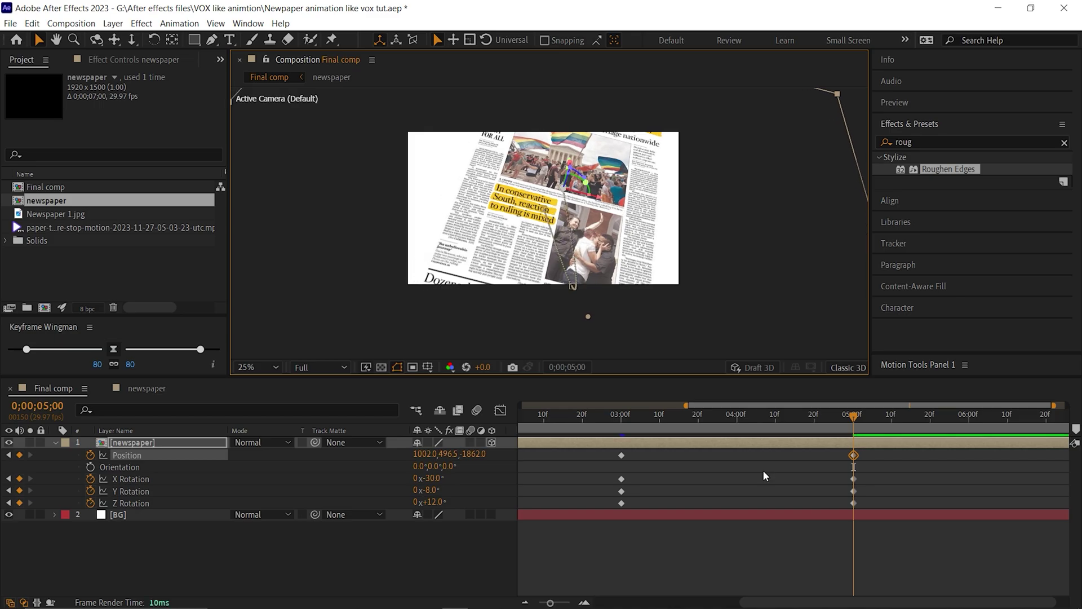
Step: Copy the 1-second keyframes to the end of the timeline at 7 seconds
key(semicolon)
drag(618, 448, 597, 518)
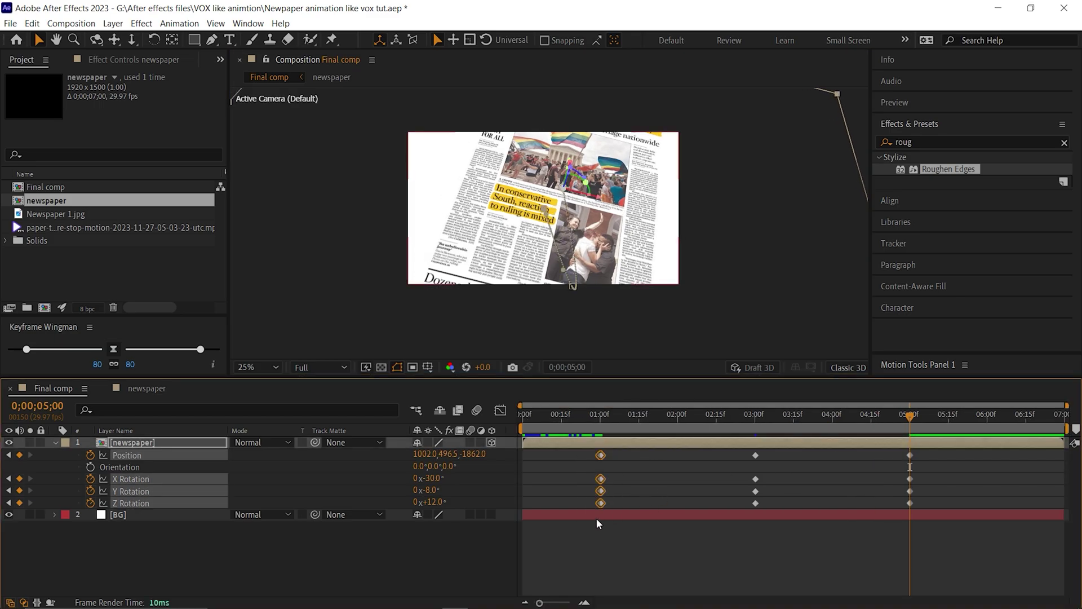
drag(906, 417, 990, 455)
key(ctrl+v)
Step: Easy Ease all newspaper keyframes with 80 influence, then preview the motion
drag(583, 452, 1077, 511)
key(F9)
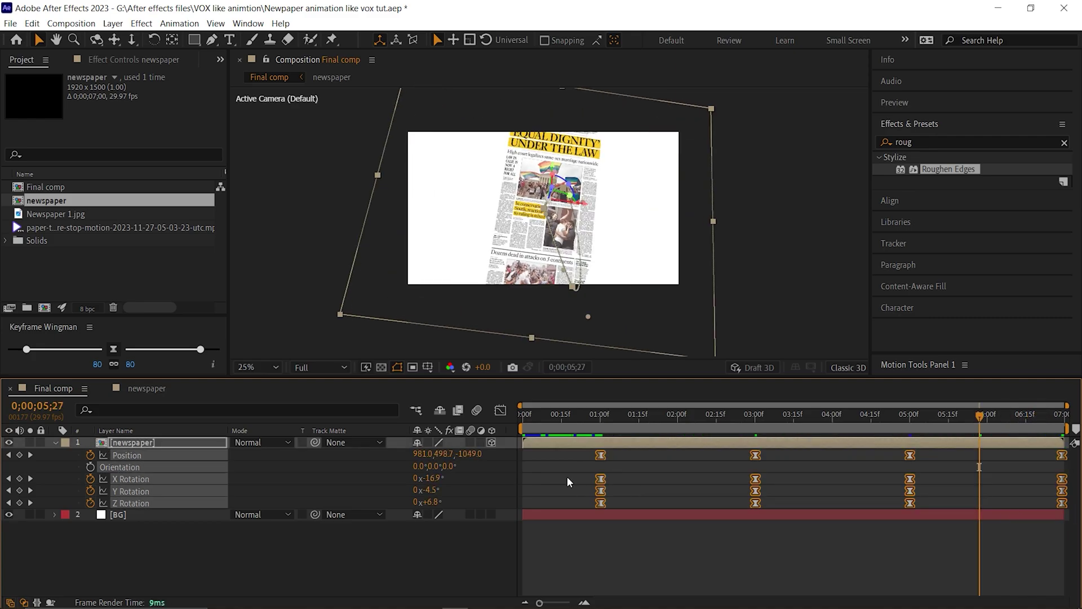
click(110, 348)
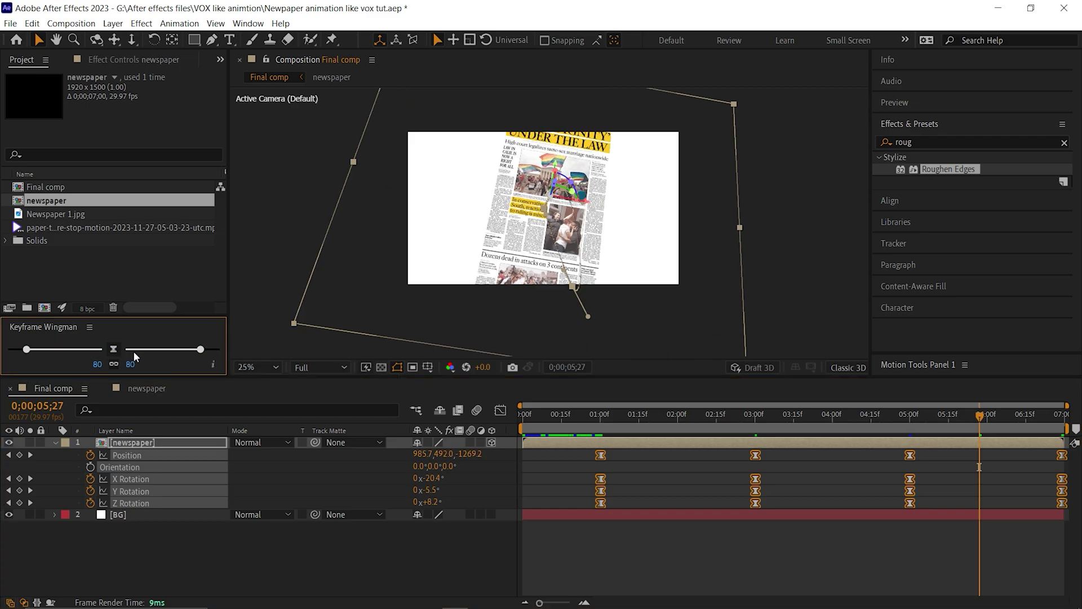
click(497, 411)
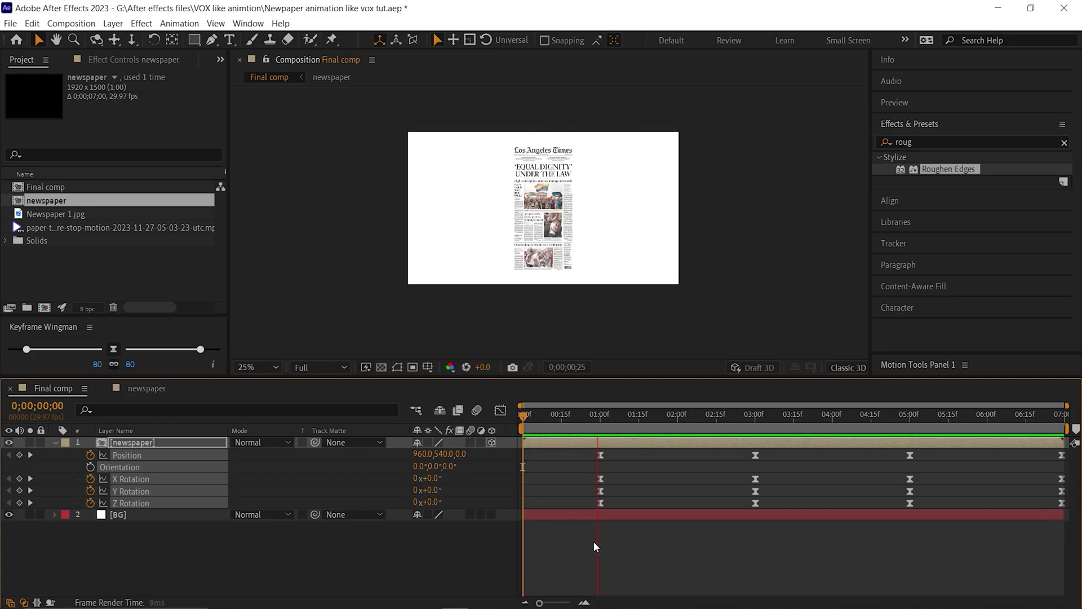
key(space)
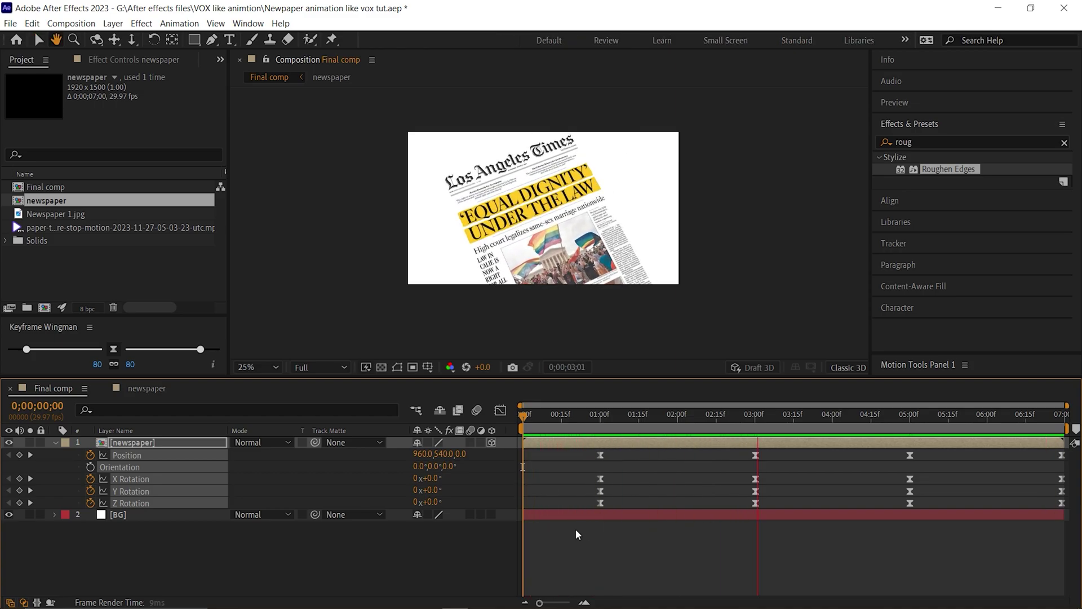
click(55, 444)
Step: Add a new Camera 1 using the 50mm lens preset
right_click(176, 510)
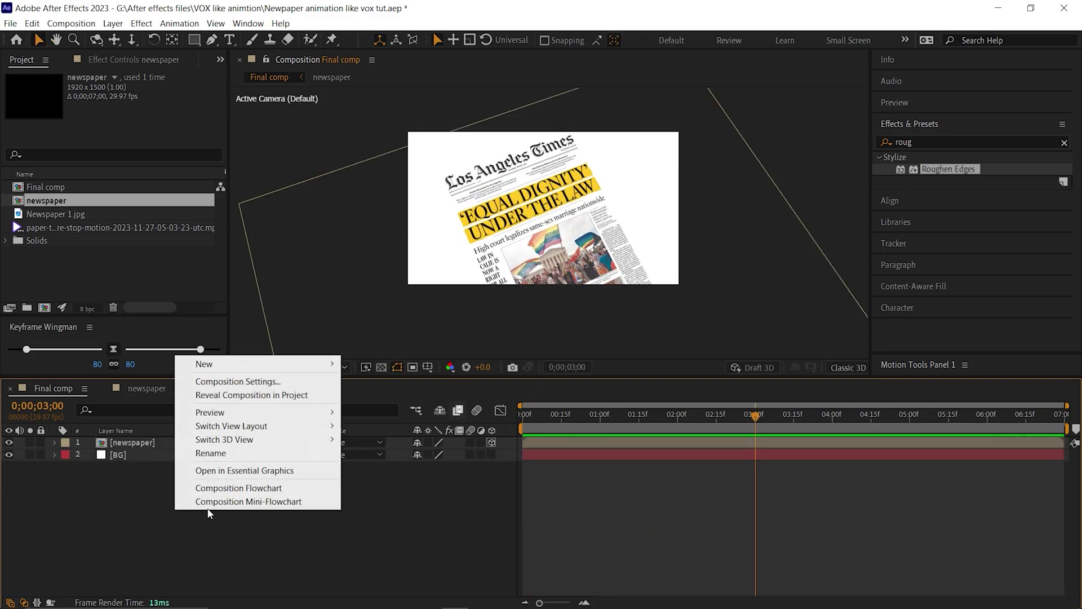
mouse_move(332, 364)
click(417, 422)
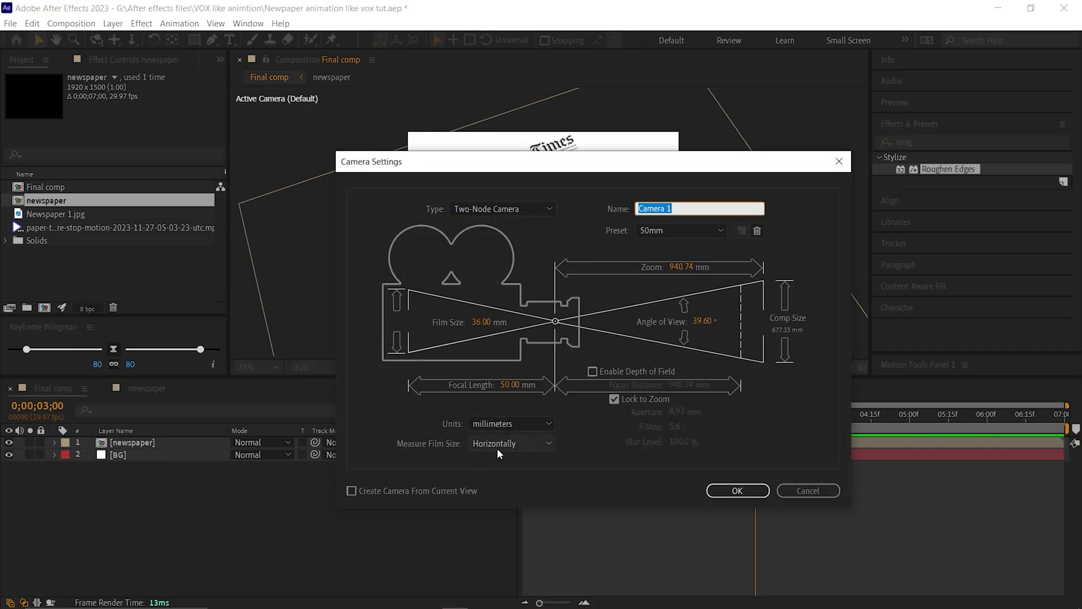
click(665, 230)
click(646, 373)
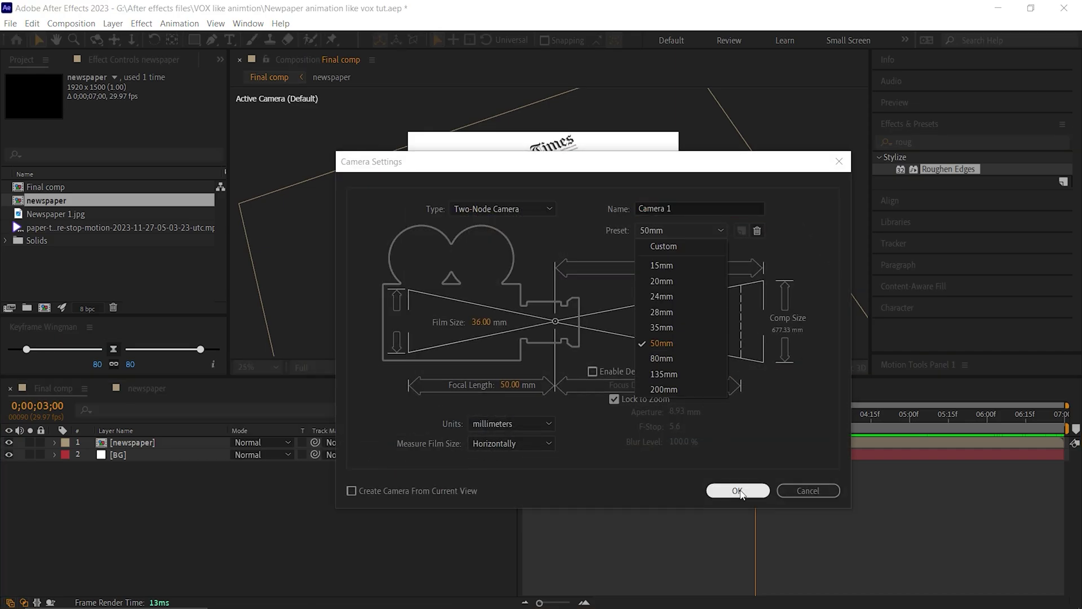
key(Return)
Step: Add a Null 1 layer and parent Camera 1 to it
right_click(188, 500)
mouse_move(229, 350)
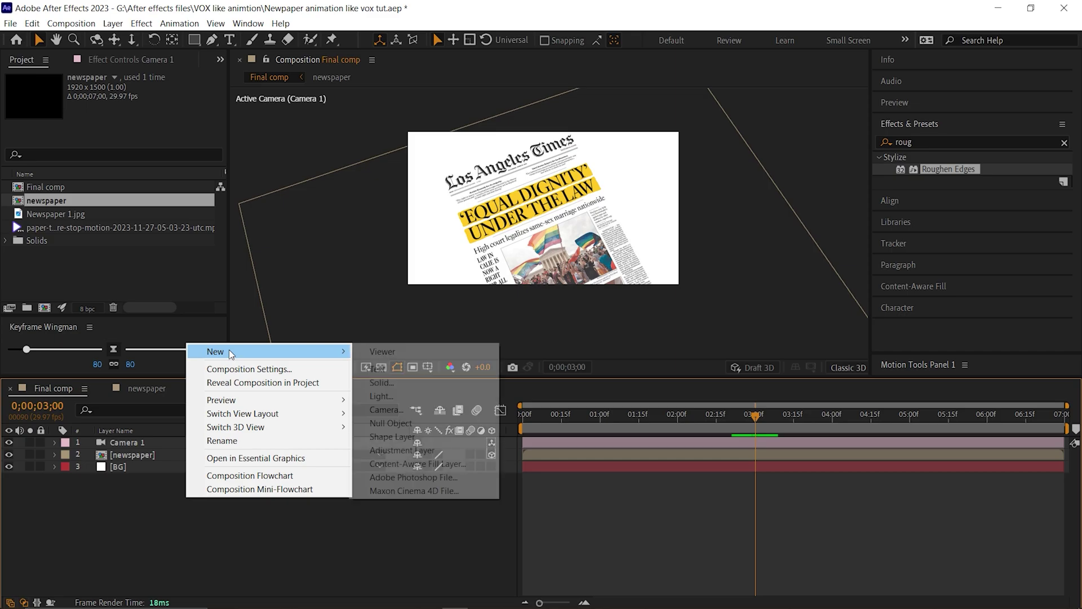
click(420, 424)
key(shift+F4)
drag(514, 455, 125, 445)
Step: Add a wiggle(1,10) expression to Null 1's Position
click(125, 443)
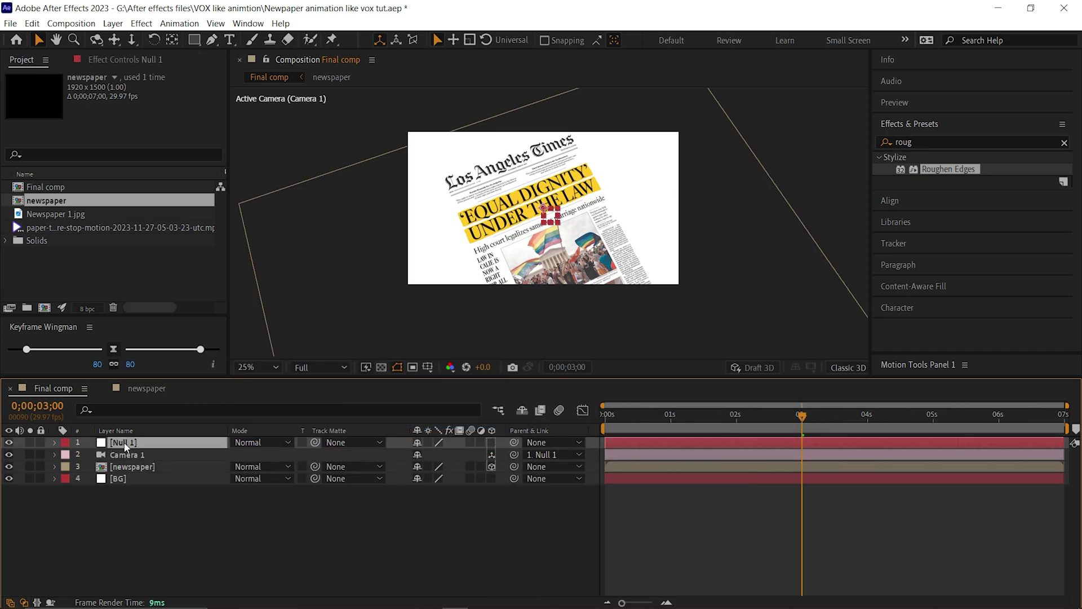
key(p)
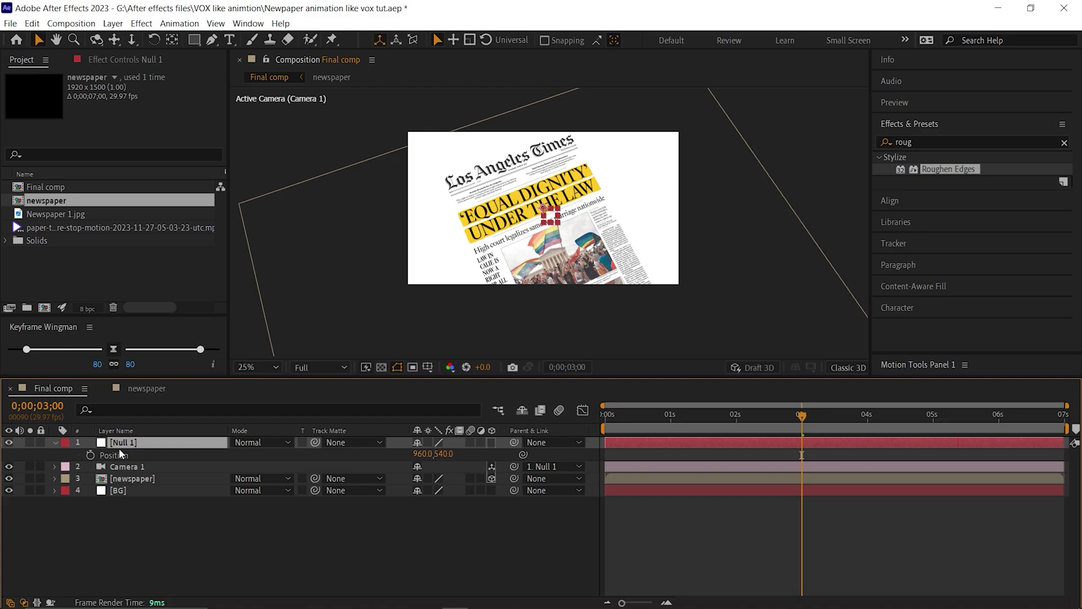
alt+click(90, 455)
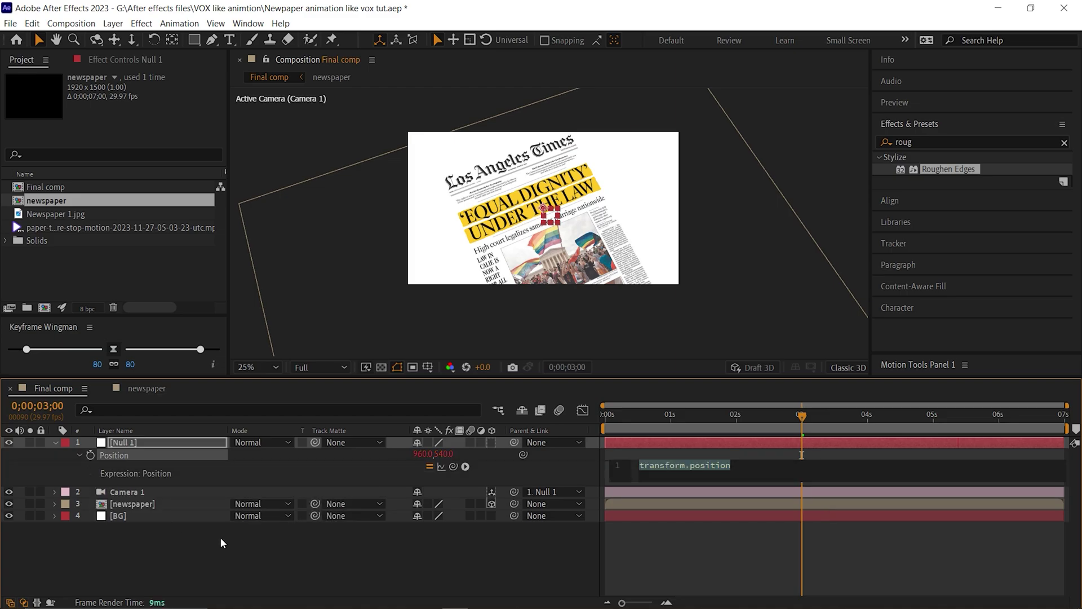
text(wiggle())
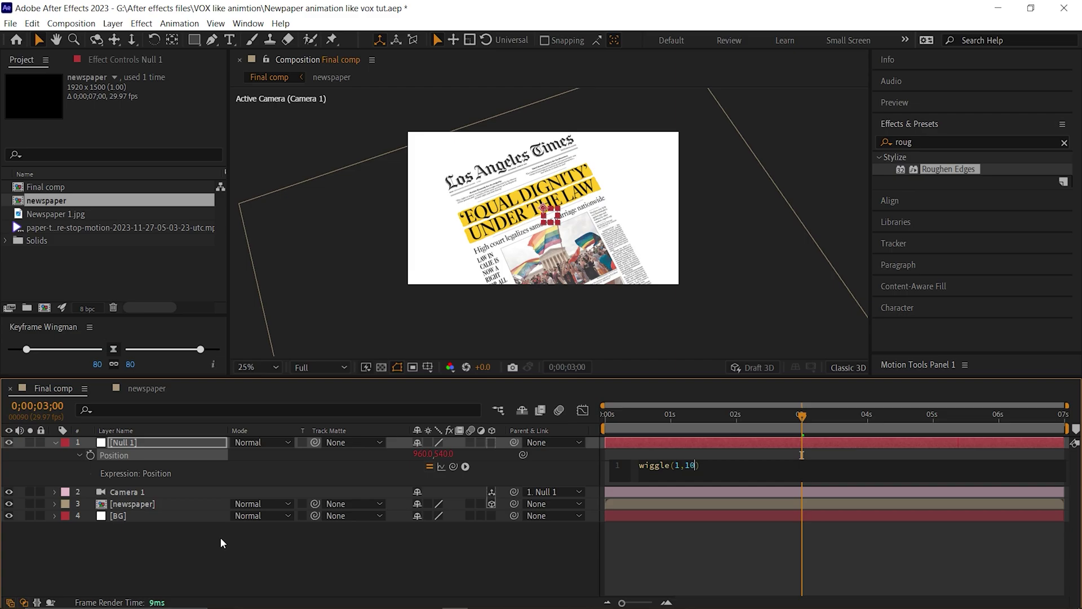
click(416, 569)
Step: Preview the wiggling camera from the start, then select Camera 1
click(607, 417)
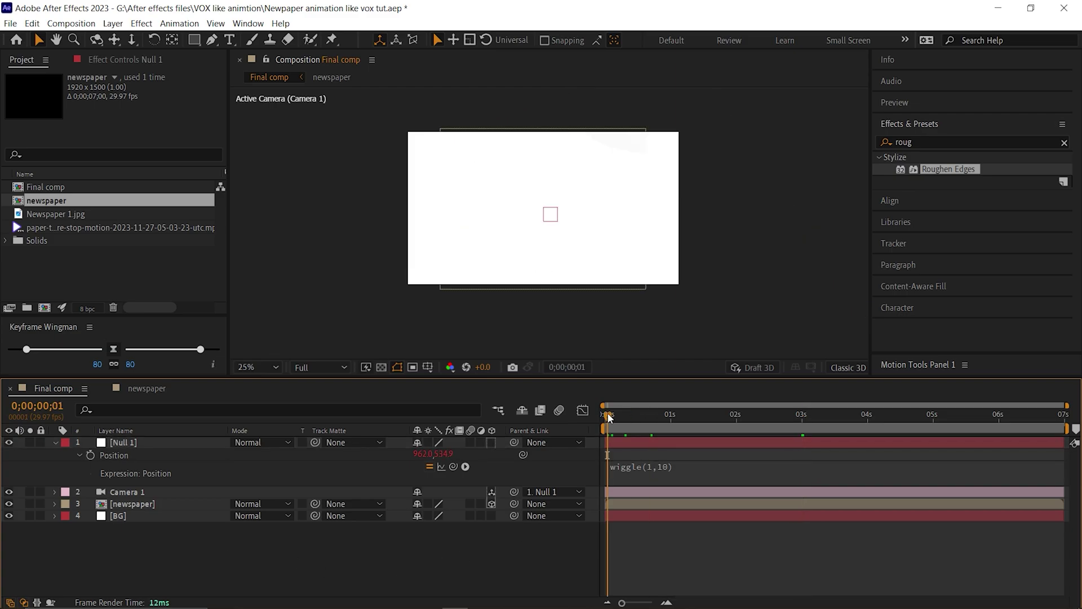
key(space)
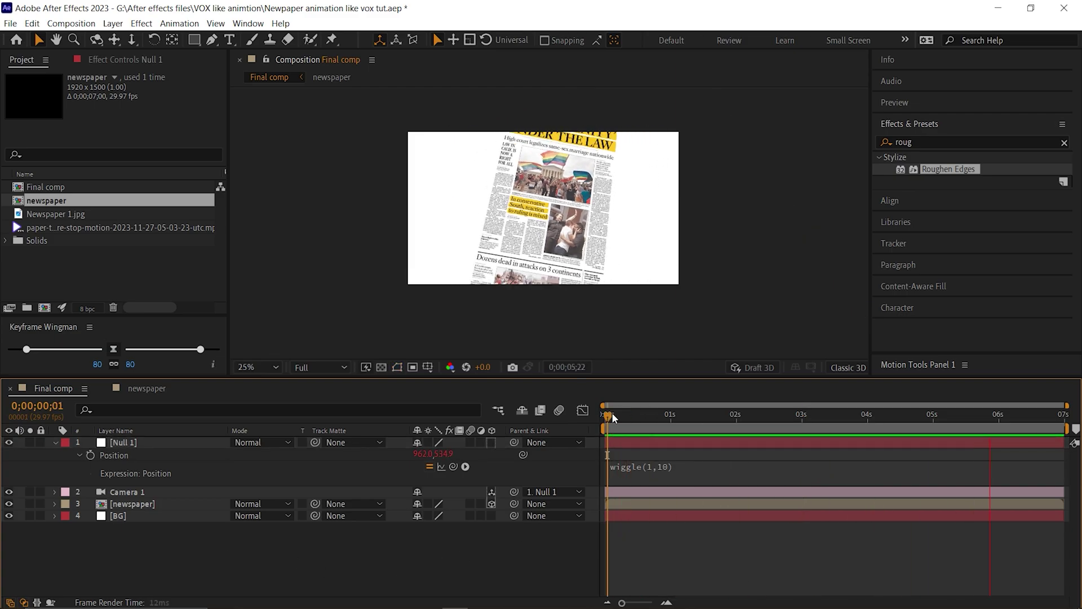
drag(613, 417, 843, 417)
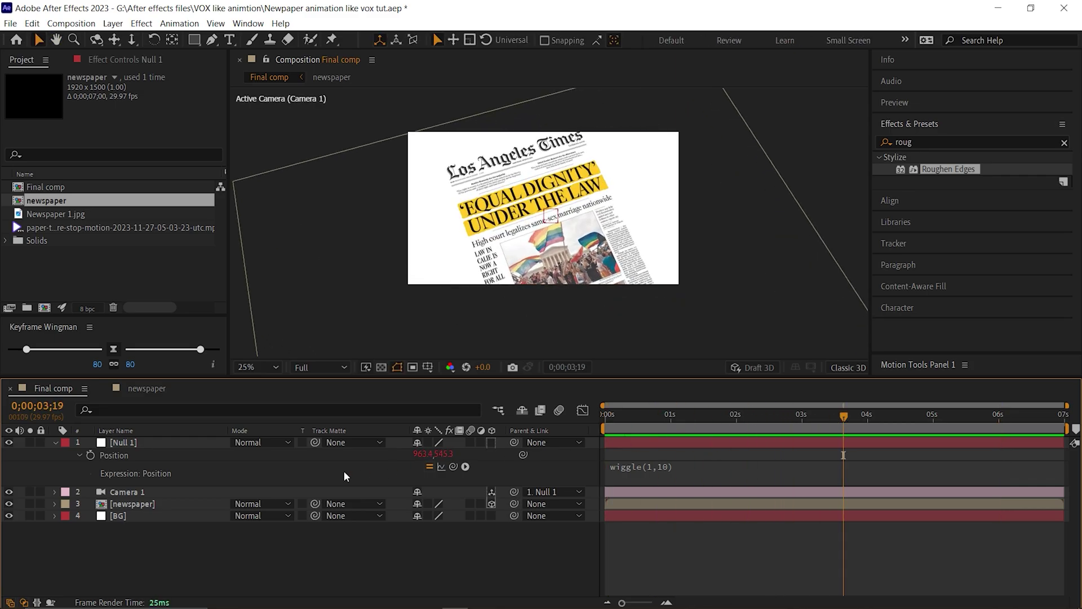
click(55, 443)
click(78, 454)
Step: Turn on Camera 1's Depth of Field and keyframe Focus Distance, Aperture and Blur Level at 1 second
click(55, 454)
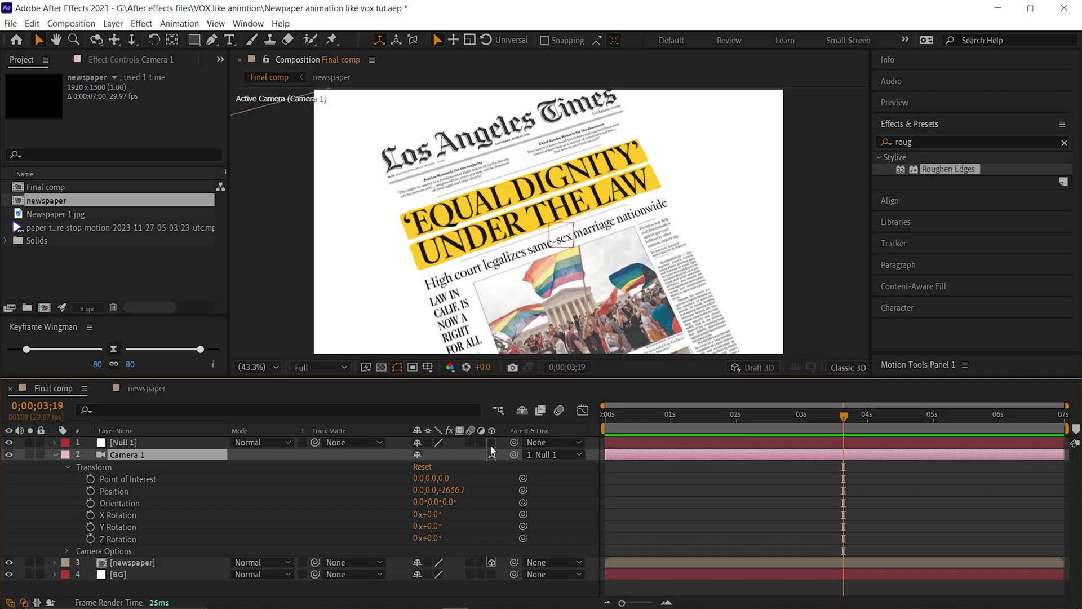
click(67, 551)
scroll(66, 553, down, 3)
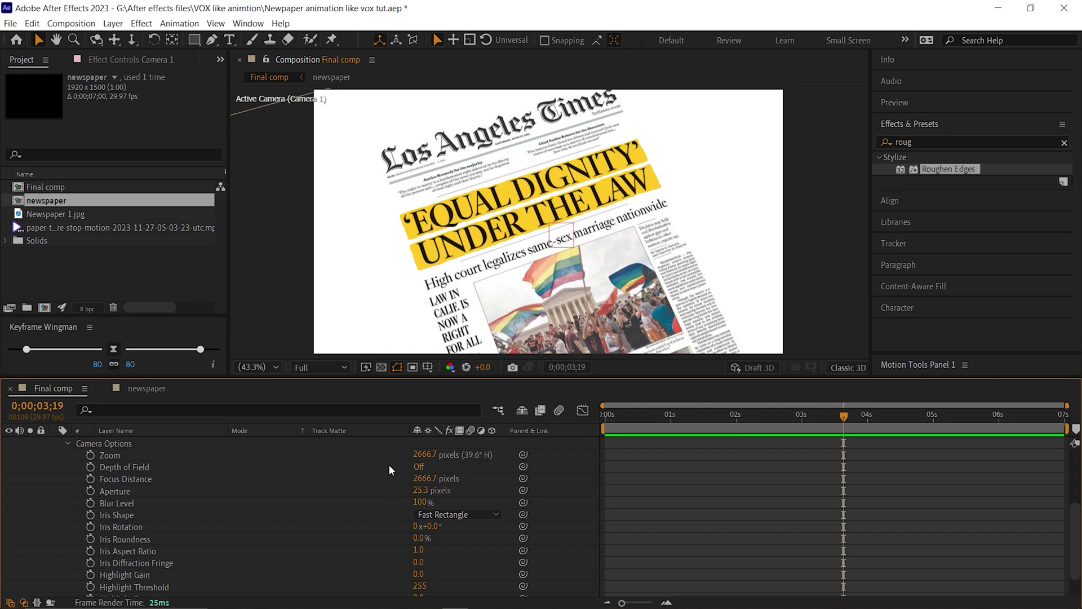
click(417, 468)
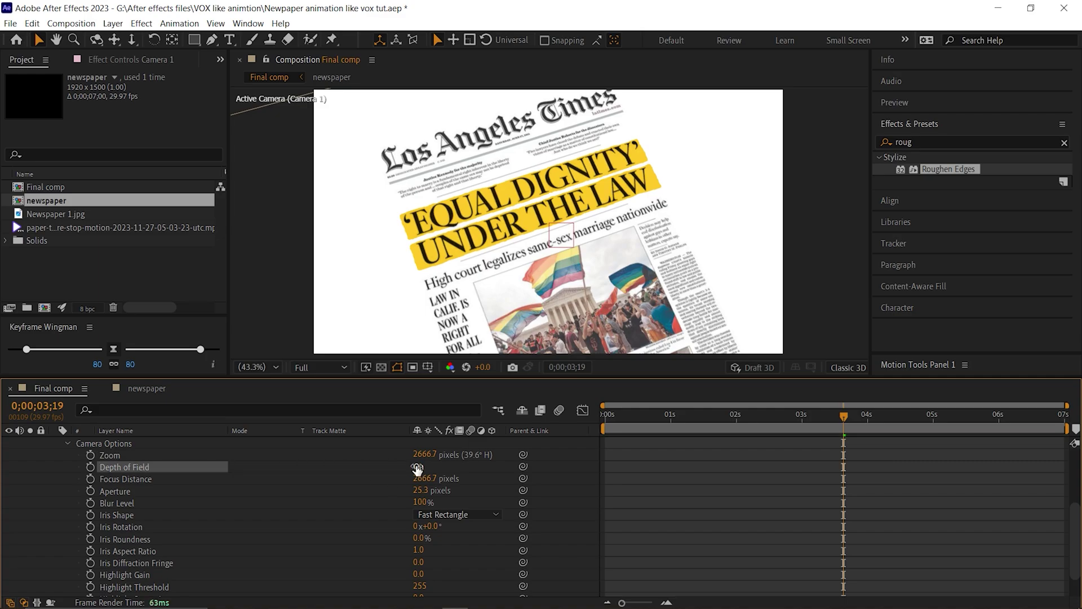
drag(658, 417, 671, 418)
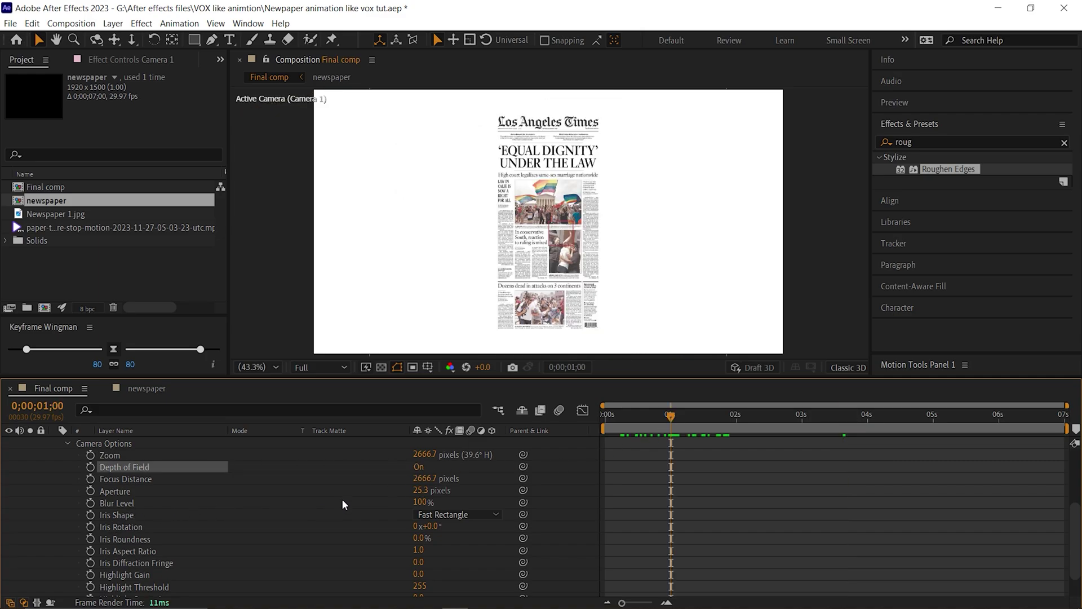
click(104, 482)
click(91, 490)
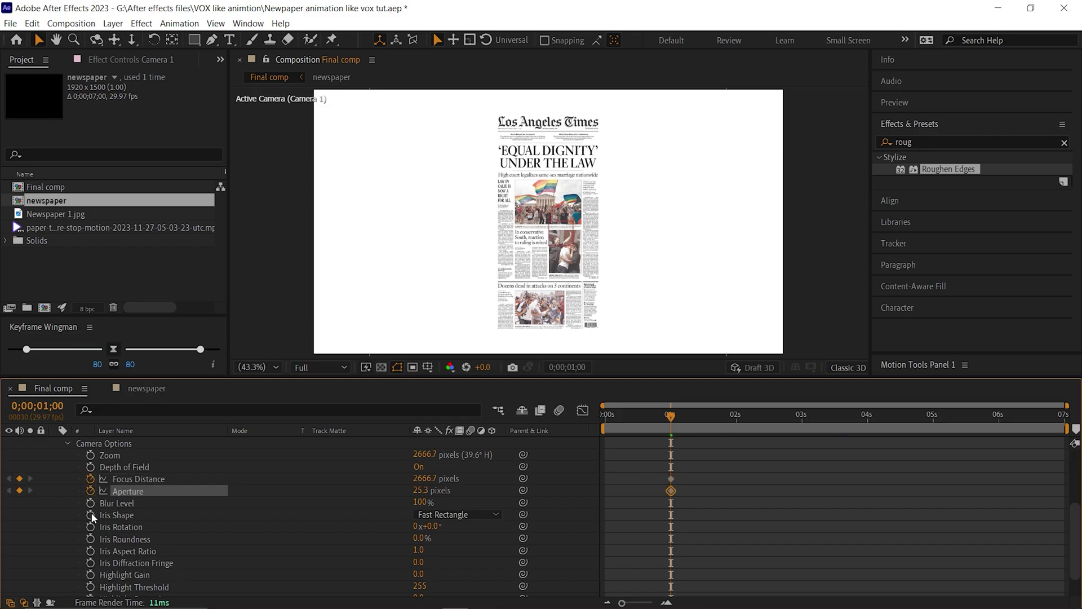
click(90, 503)
Step: At 3 seconds, raise the camera Aperture to 51.3
click(800, 418)
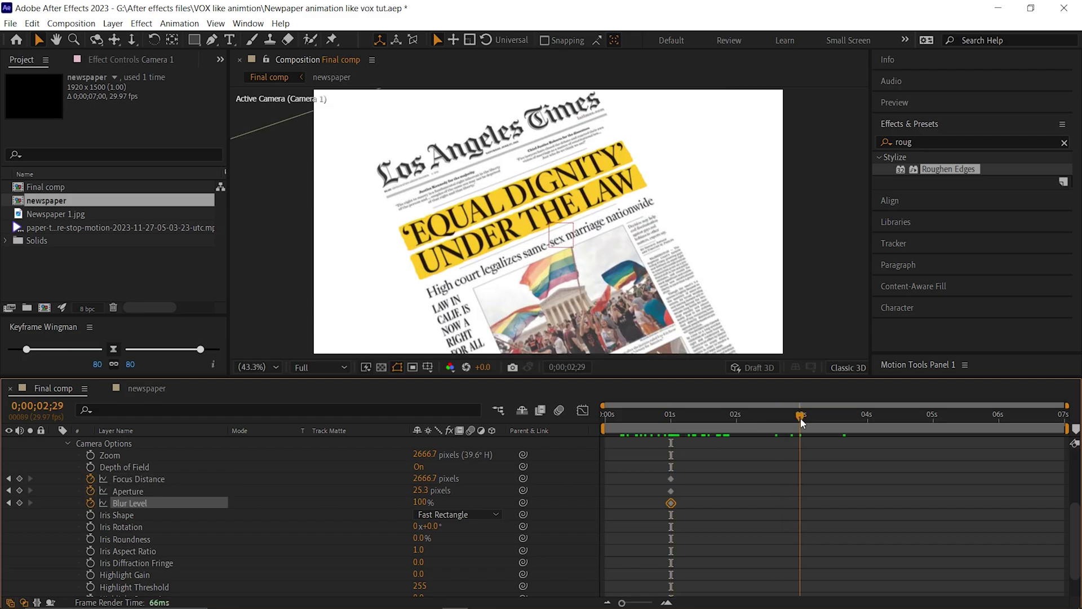
click(803, 418)
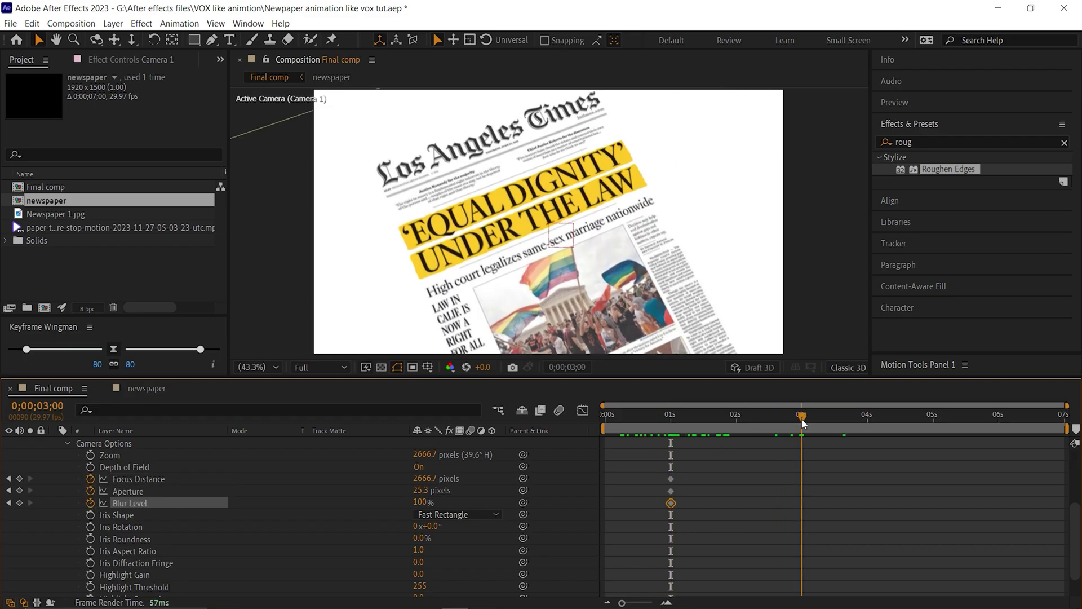
drag(424, 479, 333, 479)
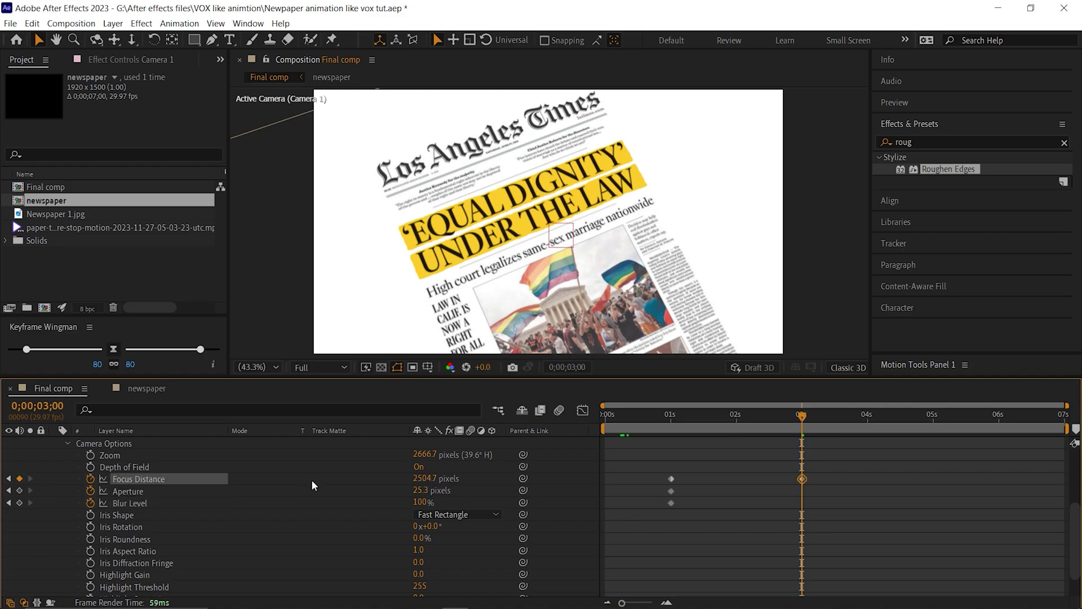
key(ctrl+z)
drag(431, 495, 479, 479)
Step: At 5 seconds, set Aperture to 17.3 and Blur Level to 76%, then preview
drag(822, 427, 934, 426)
drag(423, 491, 465, 478)
drag(417, 503, 436, 479)
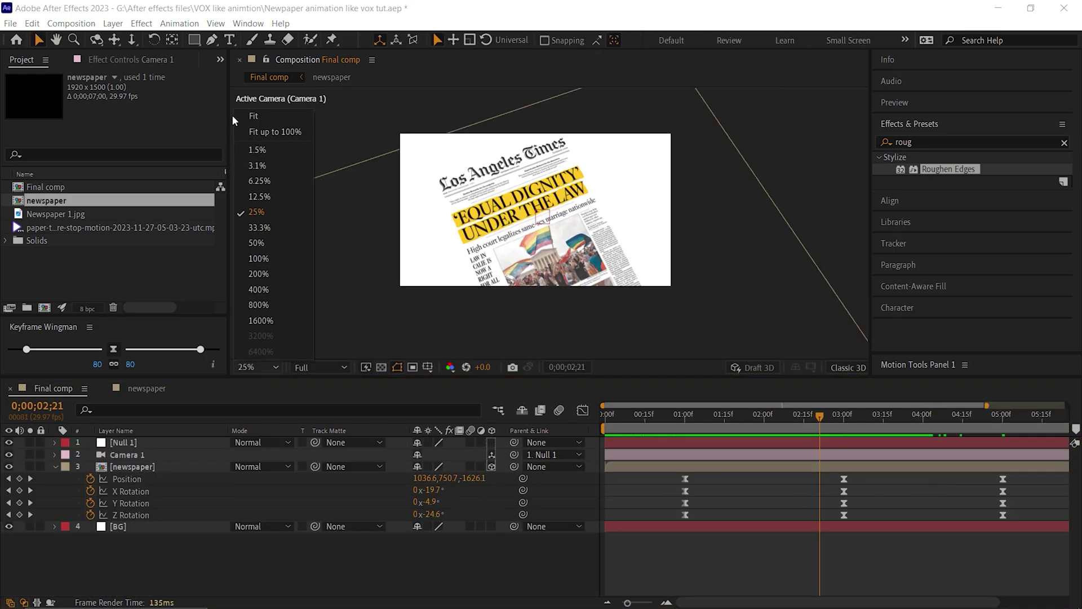
click(709, 497)
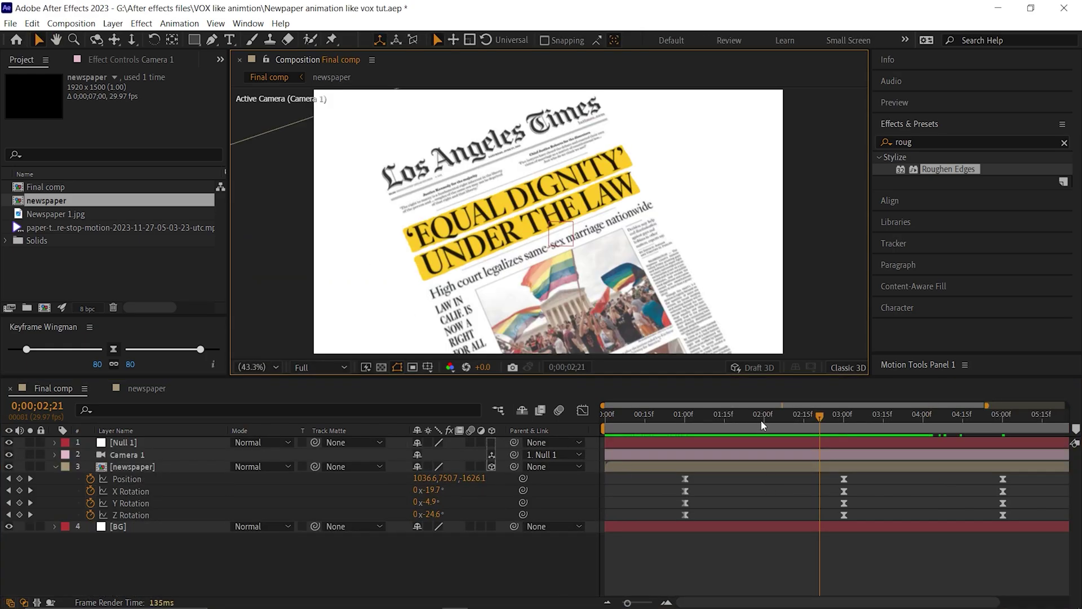
key(space)
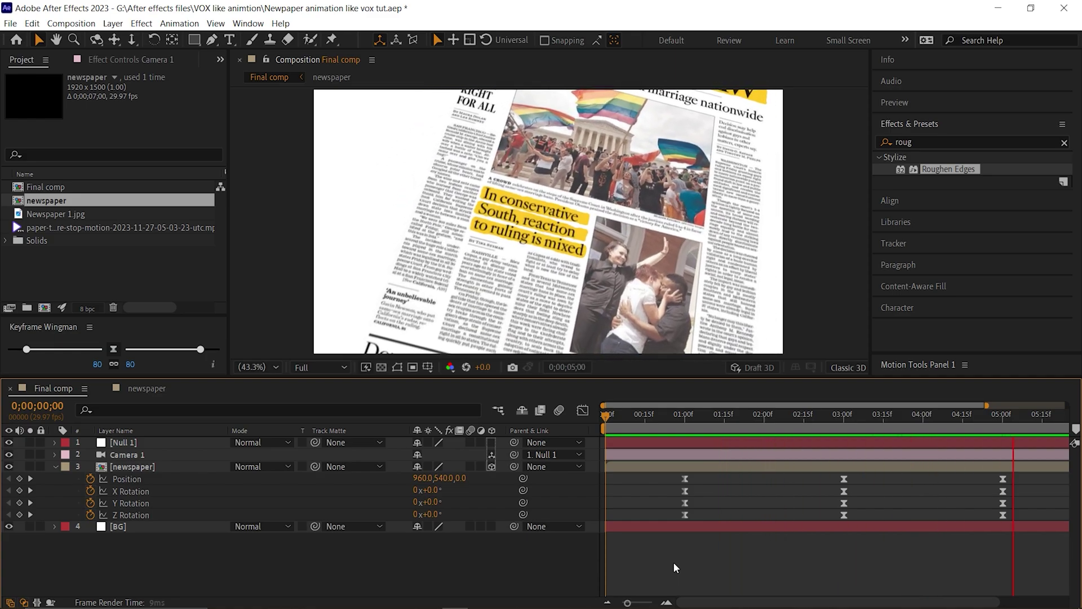
key(space)
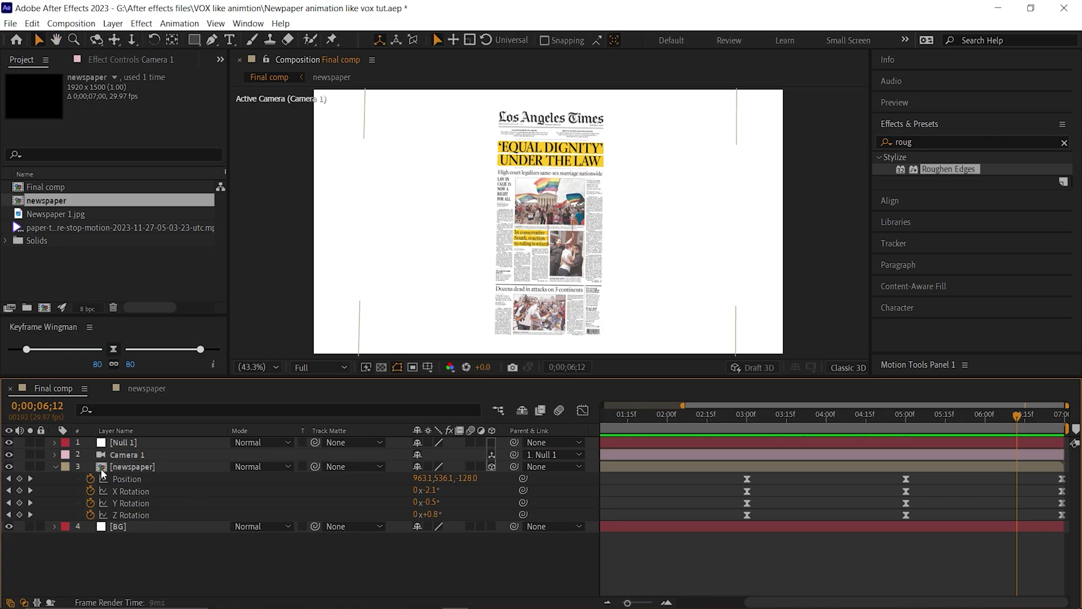
click(55, 466)
Step: Add Adjustment Layer 1 with the Posterize Time effect at a 12 fps frame rate
right_click(392, 496)
mouse_move(367, 389)
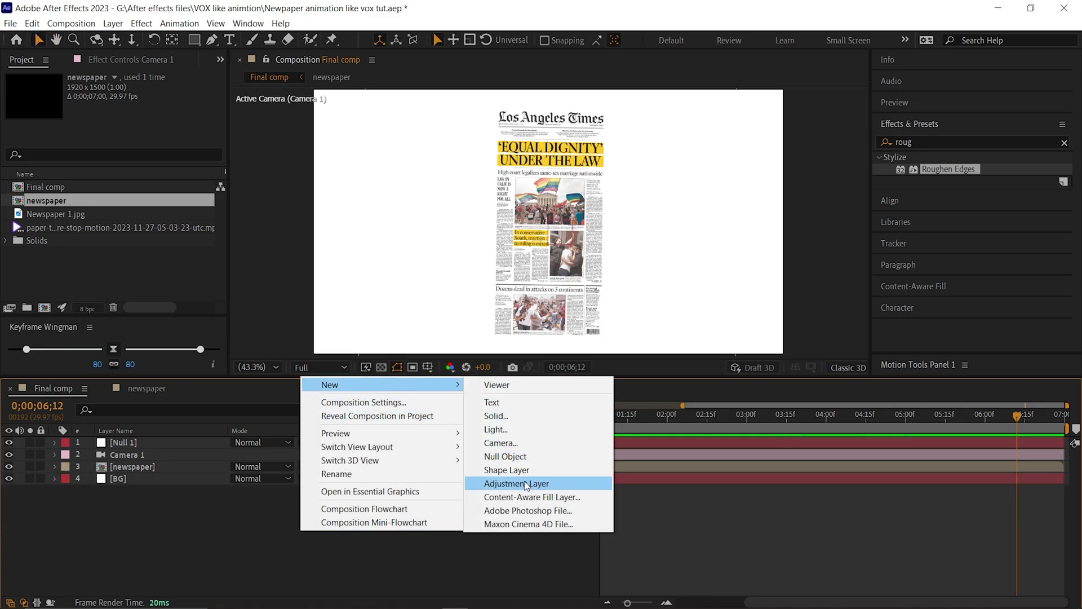
click(516, 483)
click(933, 143)
text(poste)
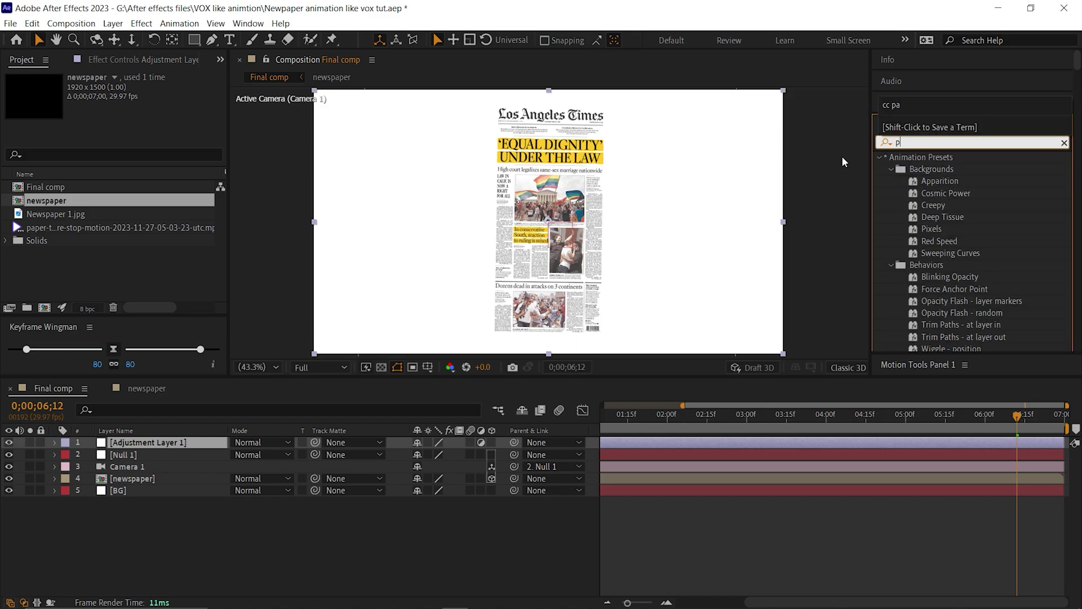
double_click(956, 193)
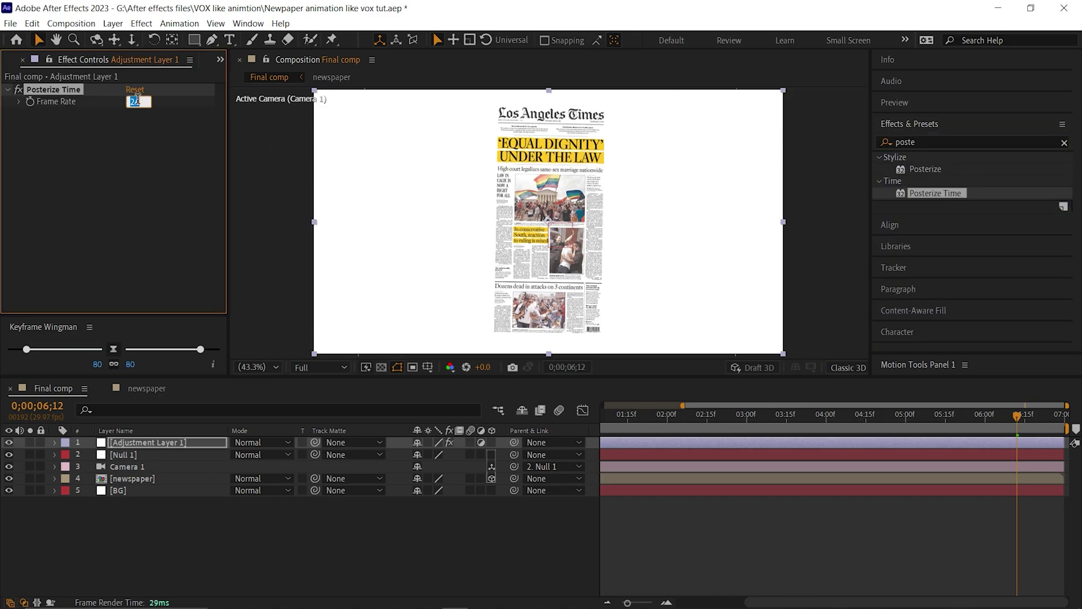
text(12)
key(Return)
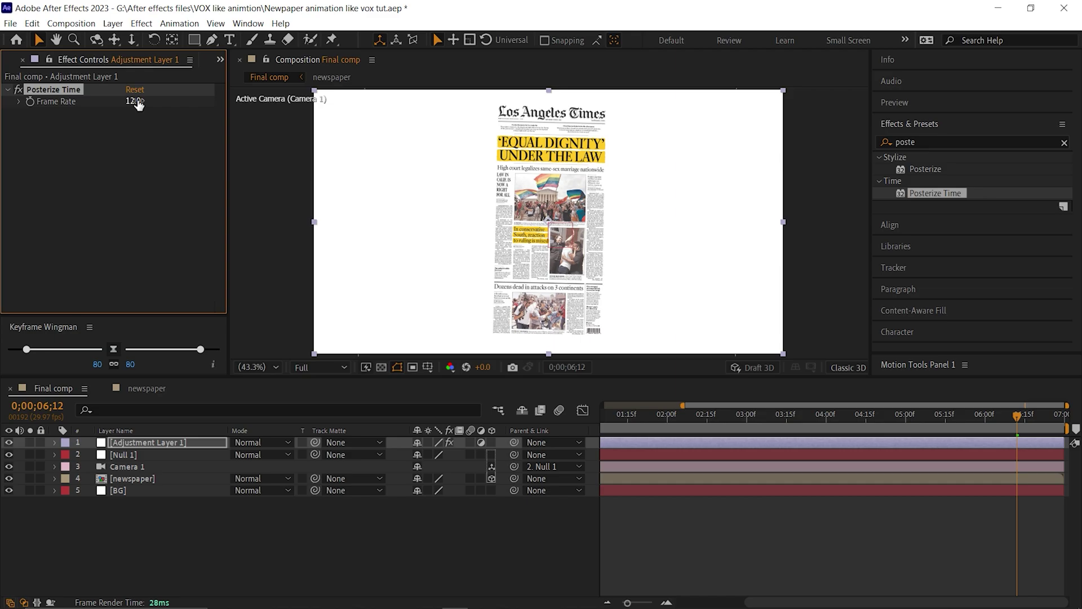
click(11, 64)
Step: Place the paper texture footage under Adjustment Layer 1 at 51% scale, Multiply mode, 30% opacity
click(74, 228)
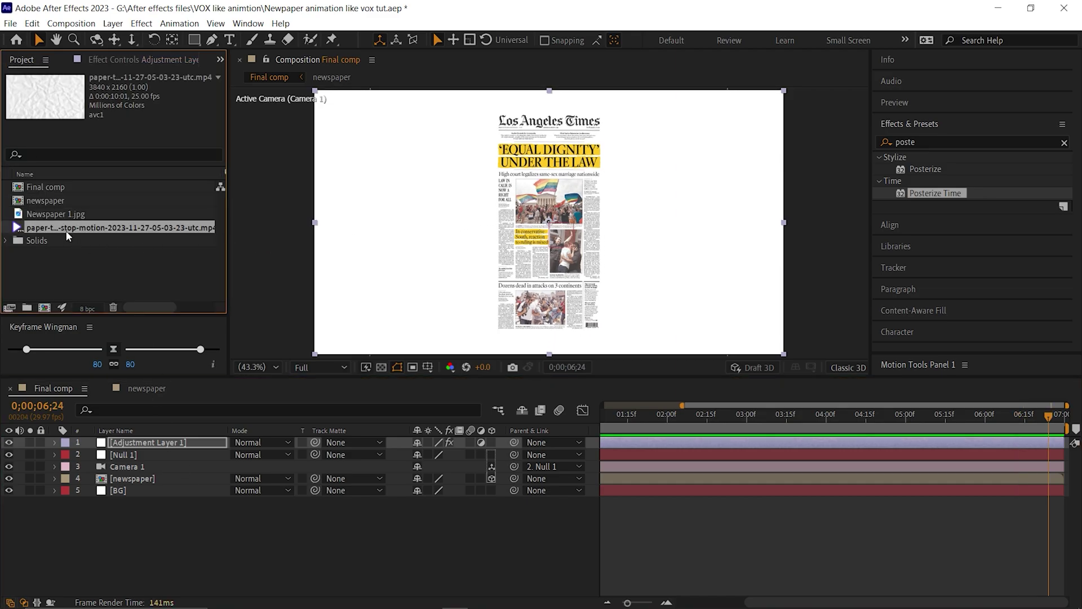
drag(151, 325, 165, 454)
drag(636, 415, 642, 415)
scroll(610, 250, down, 2)
key(s)
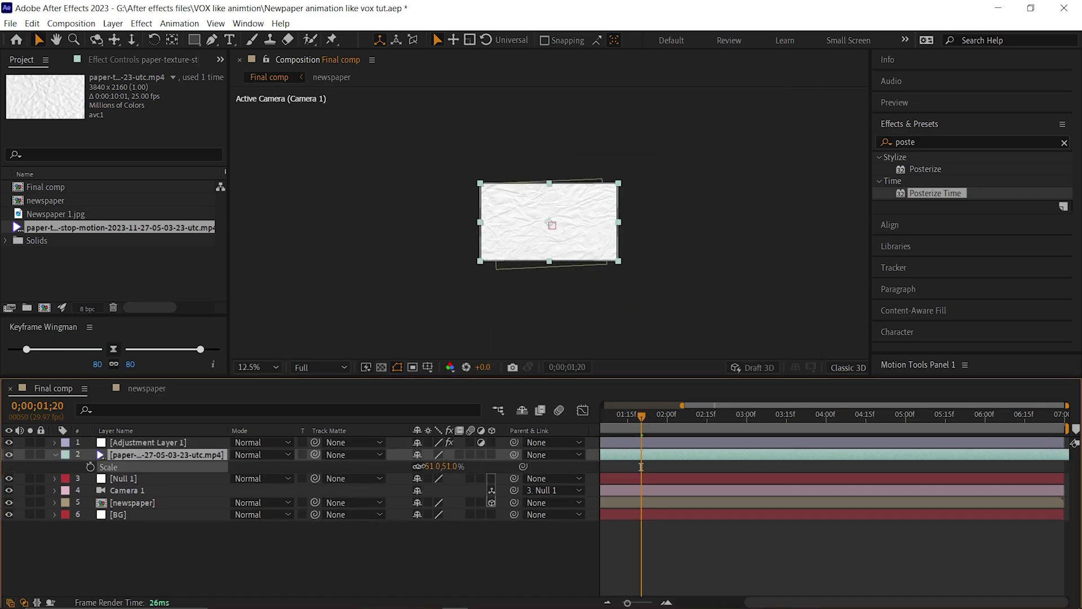
click(262, 454)
click(324, 133)
key(t)
key(period)
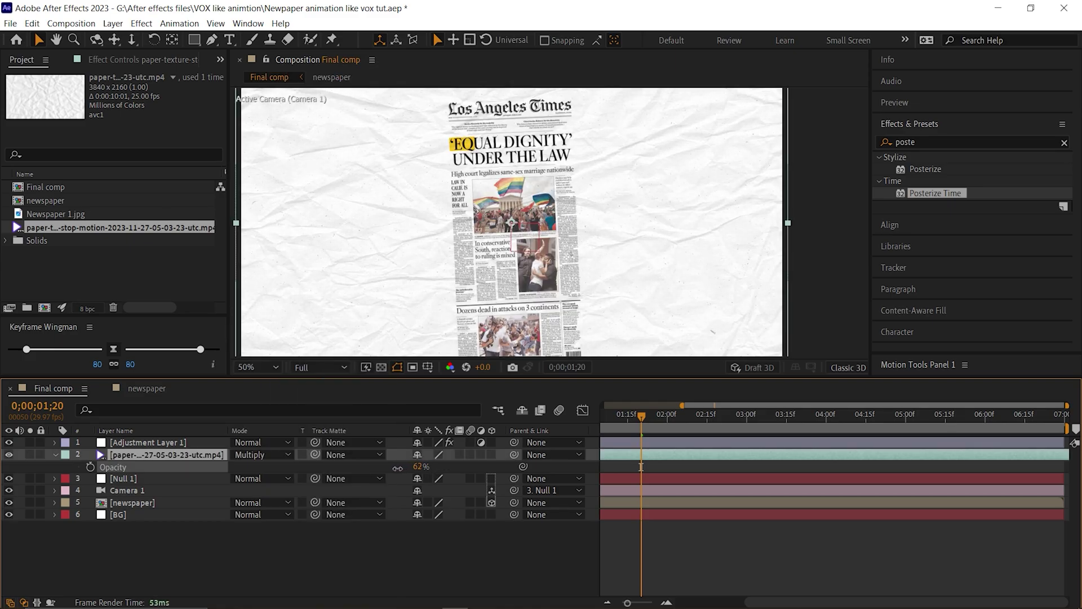
drag(386, 471, 379, 470)
key(space)
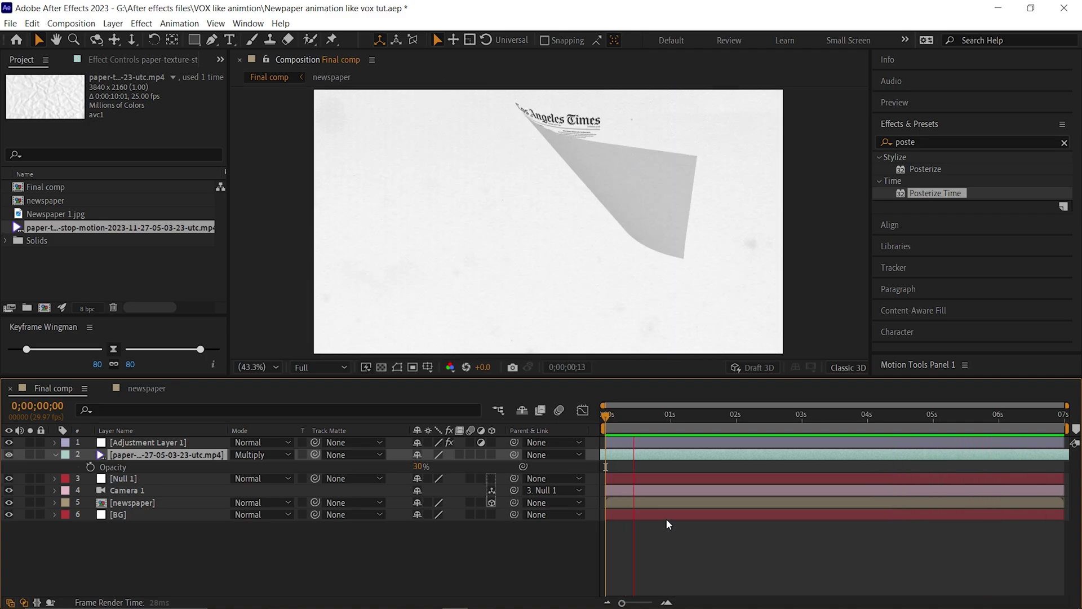
Step: In the newspaper comp, move Tritone Adjustment Layer 2 directly above Newspaper 1.jpg
click(667, 518)
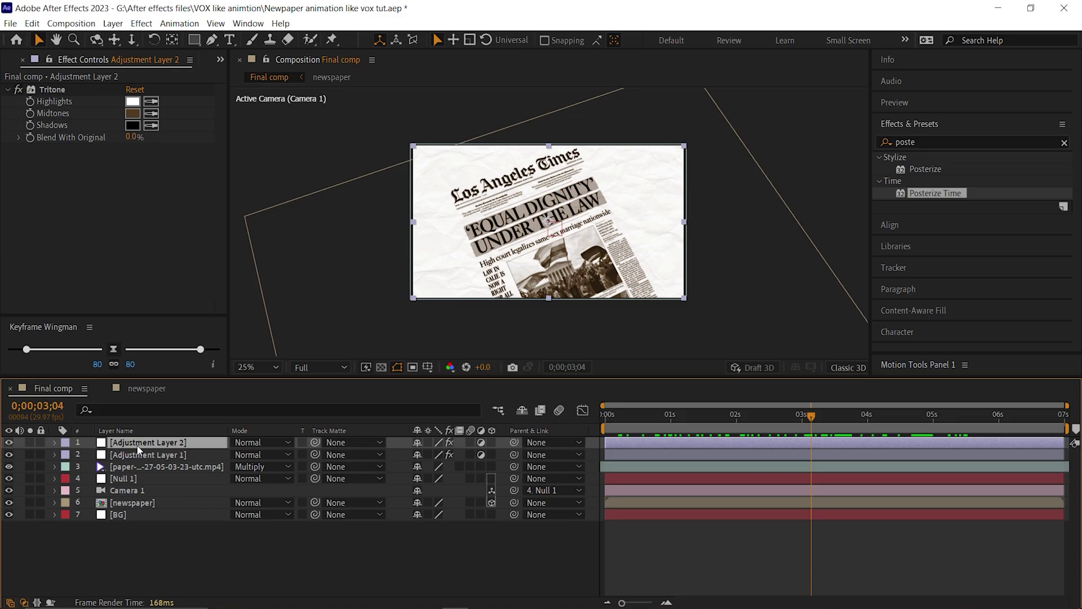
click(147, 389)
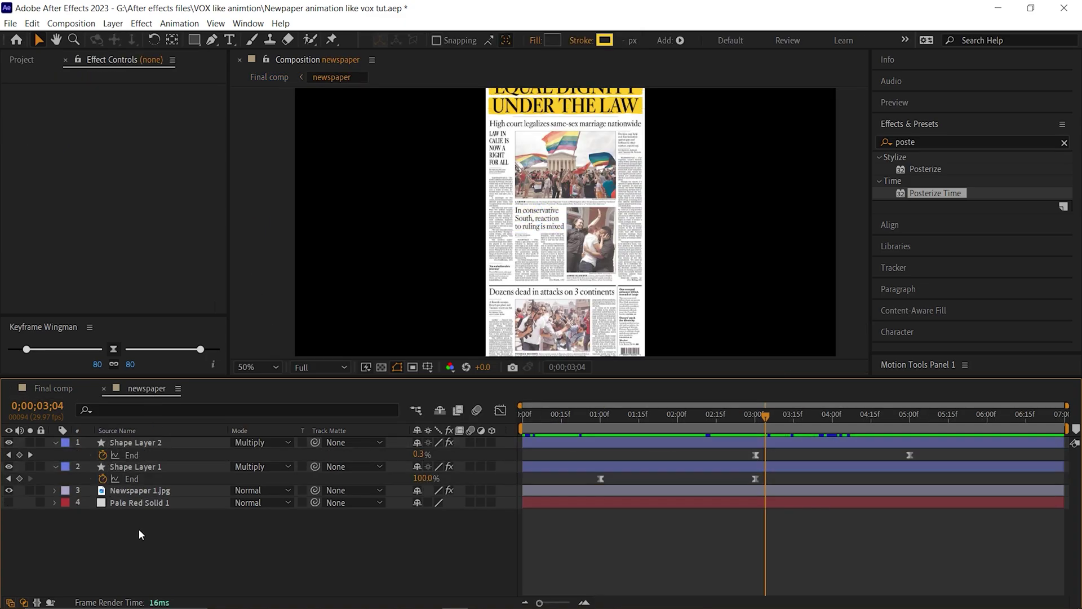
click(138, 479)
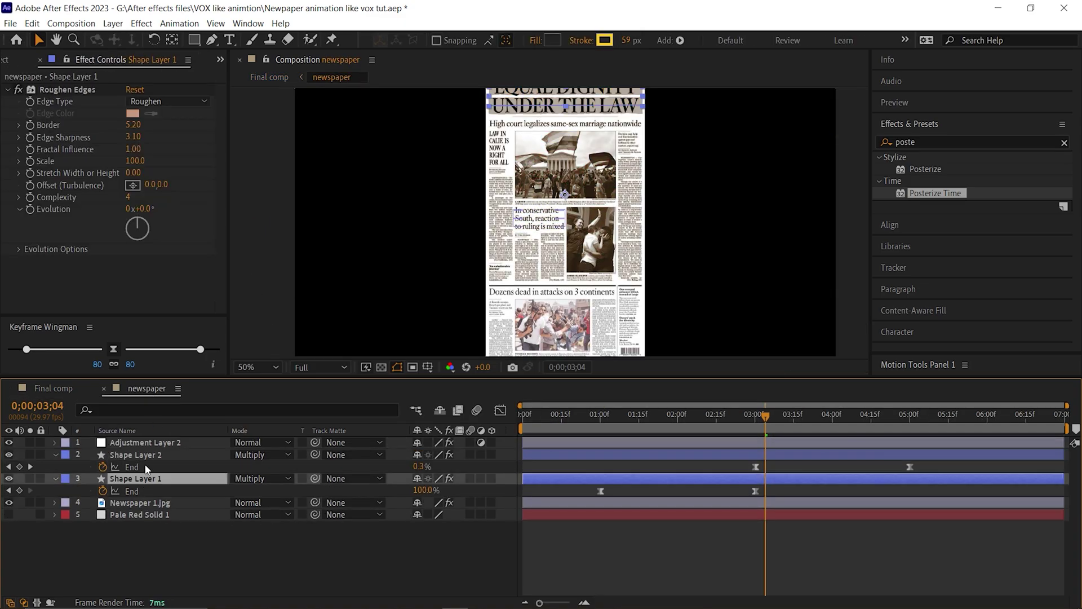
drag(148, 443, 145, 499)
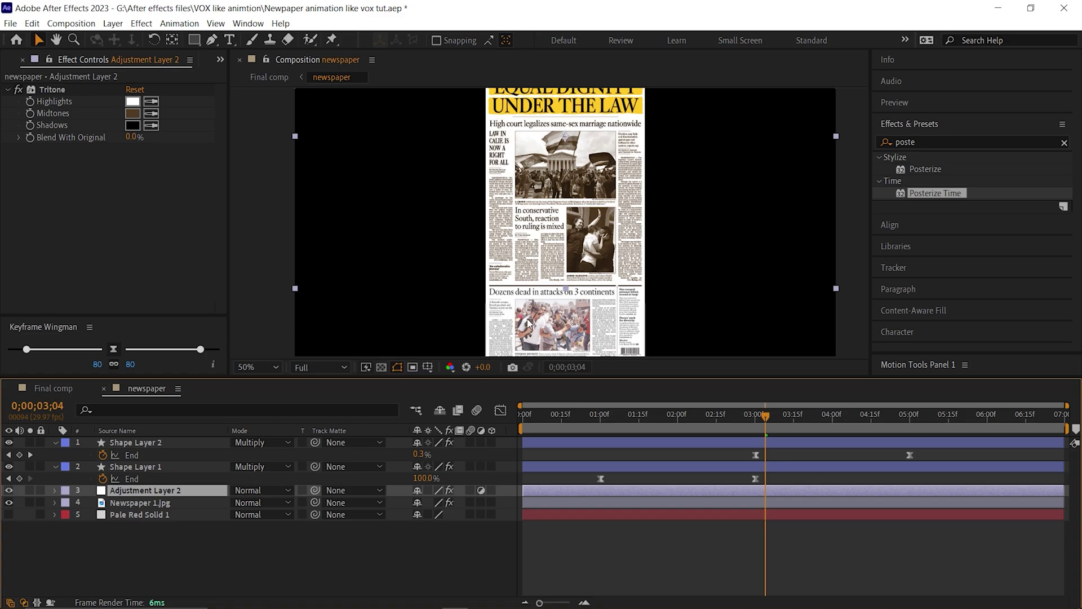
drag(685, 418, 780, 425)
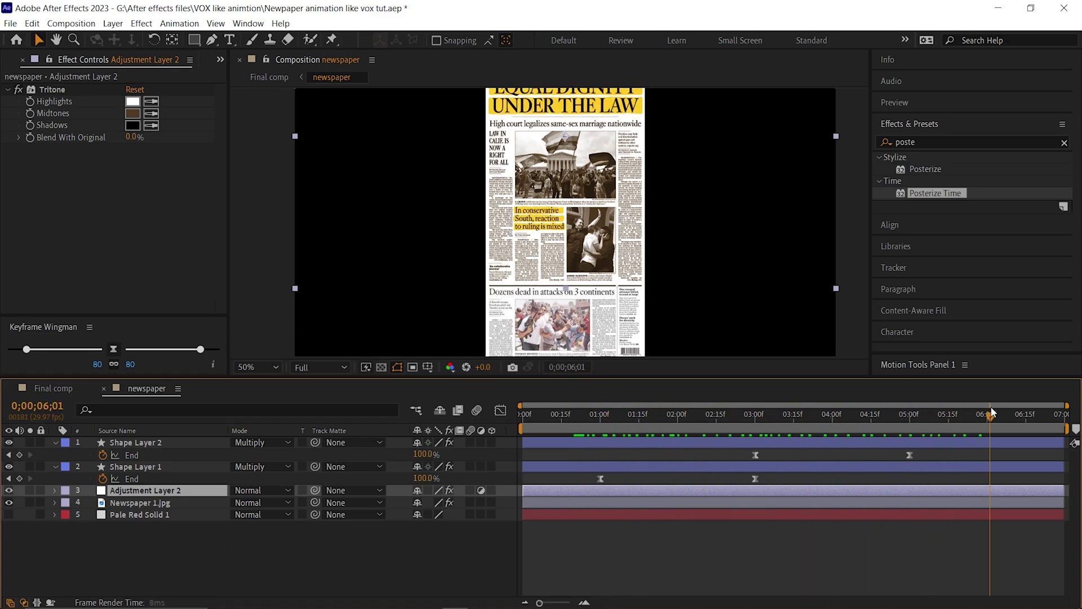